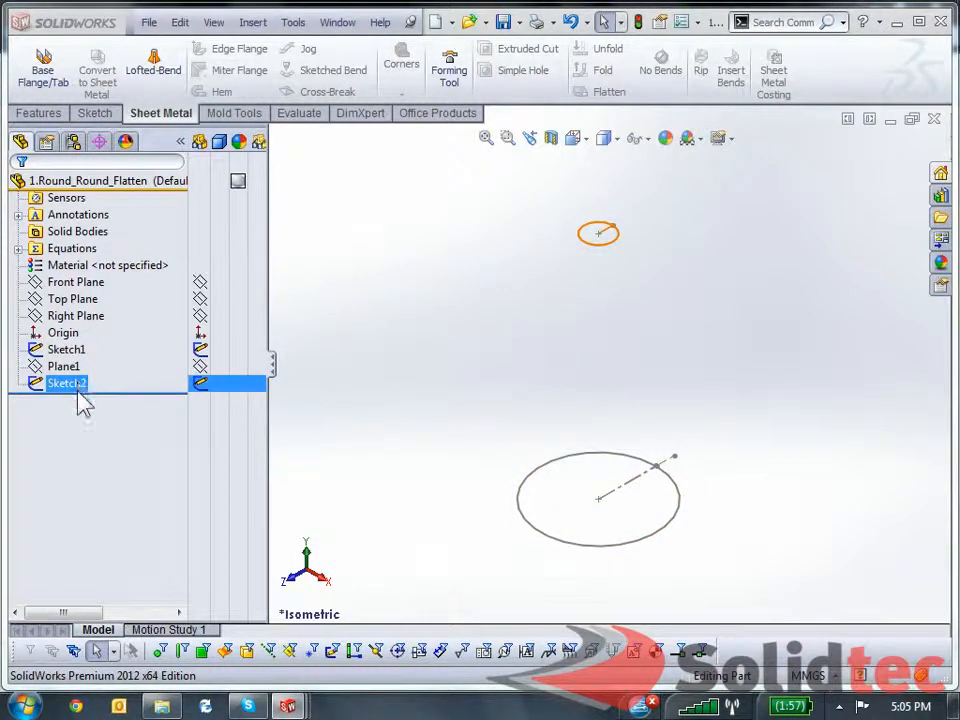
Examine the two circular profile sketches, zooming in on the small gap in each circle
click(72, 248)
click(240, 235)
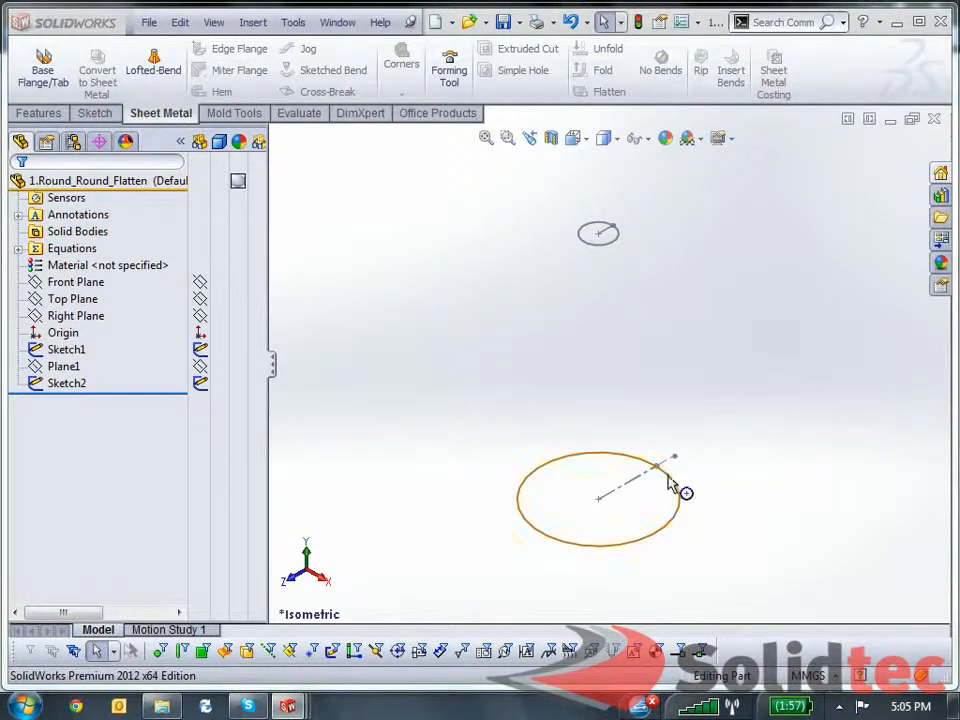
scroll(690, 485, down, 8)
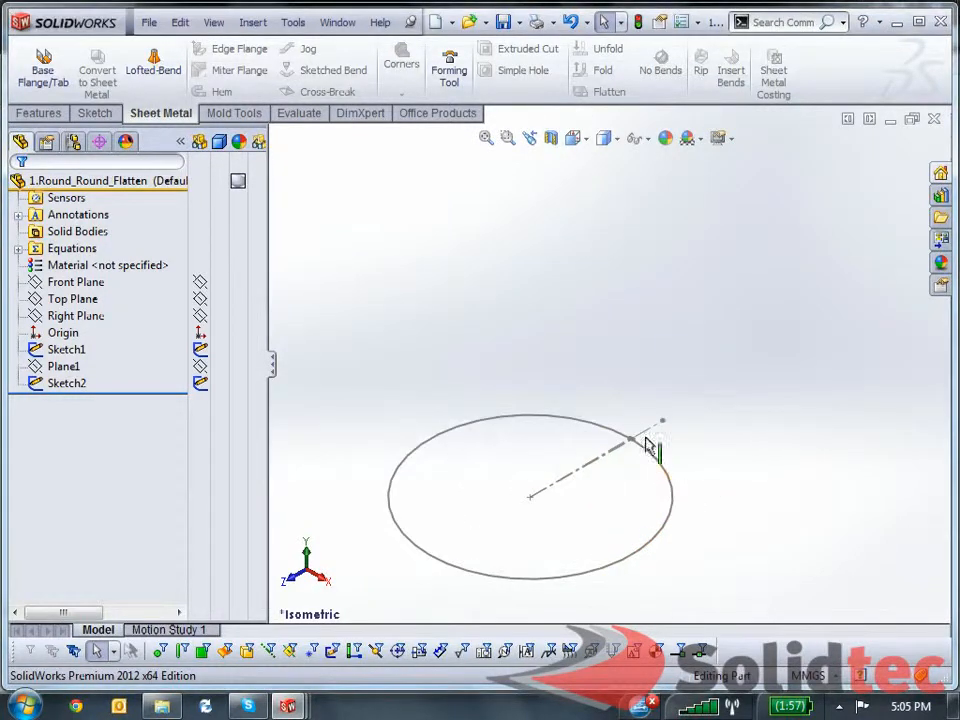
scroll(625, 428, down, 8)
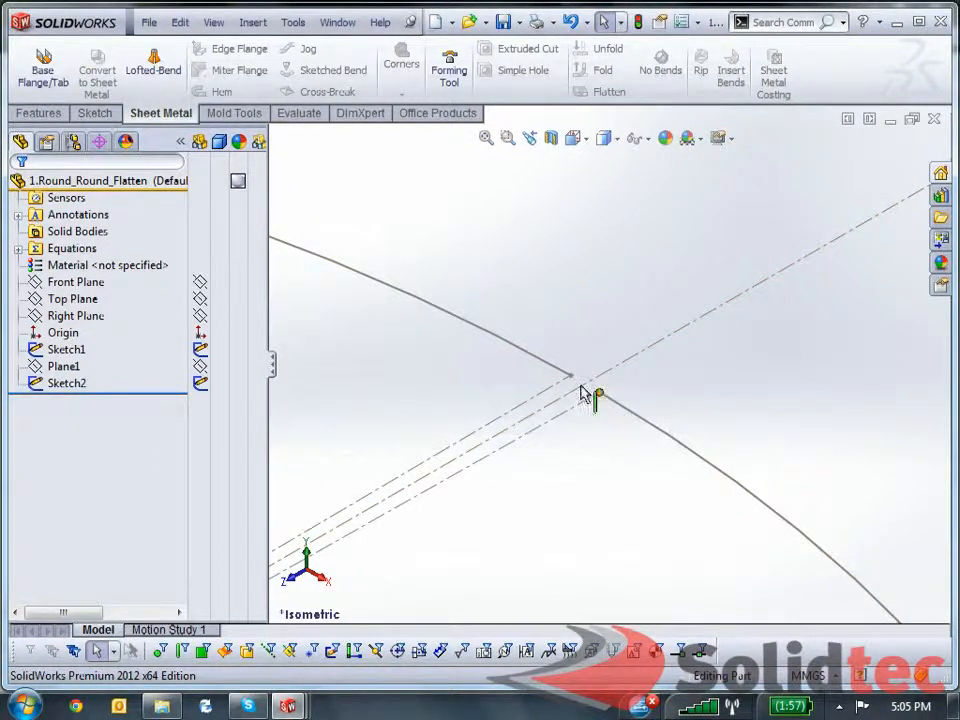
scroll(593, 397, up, 8)
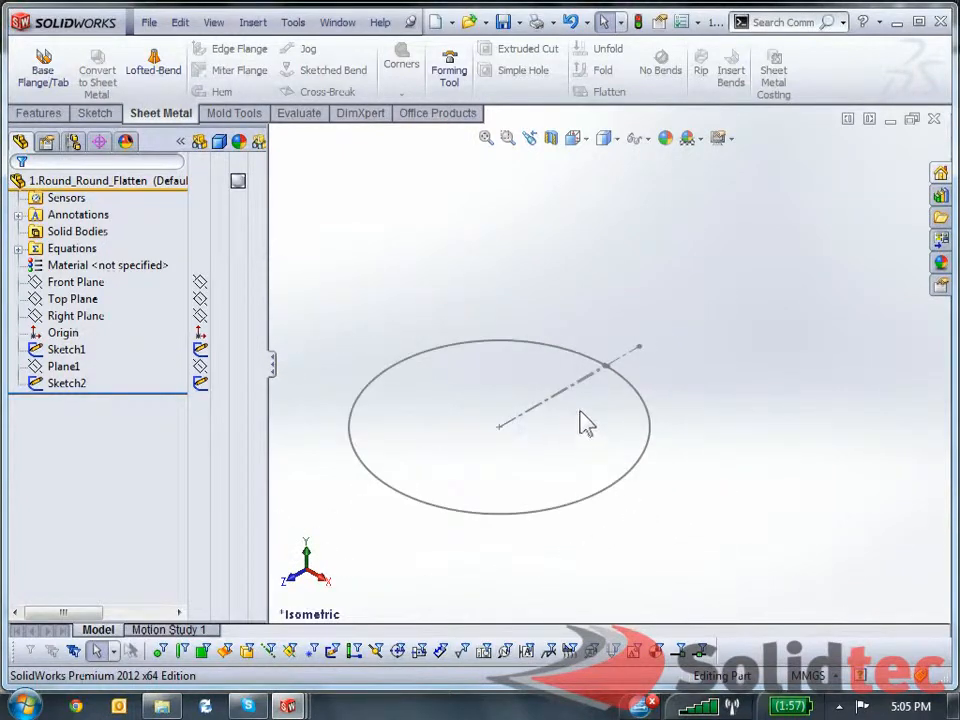
scroll(600, 231, up, 3)
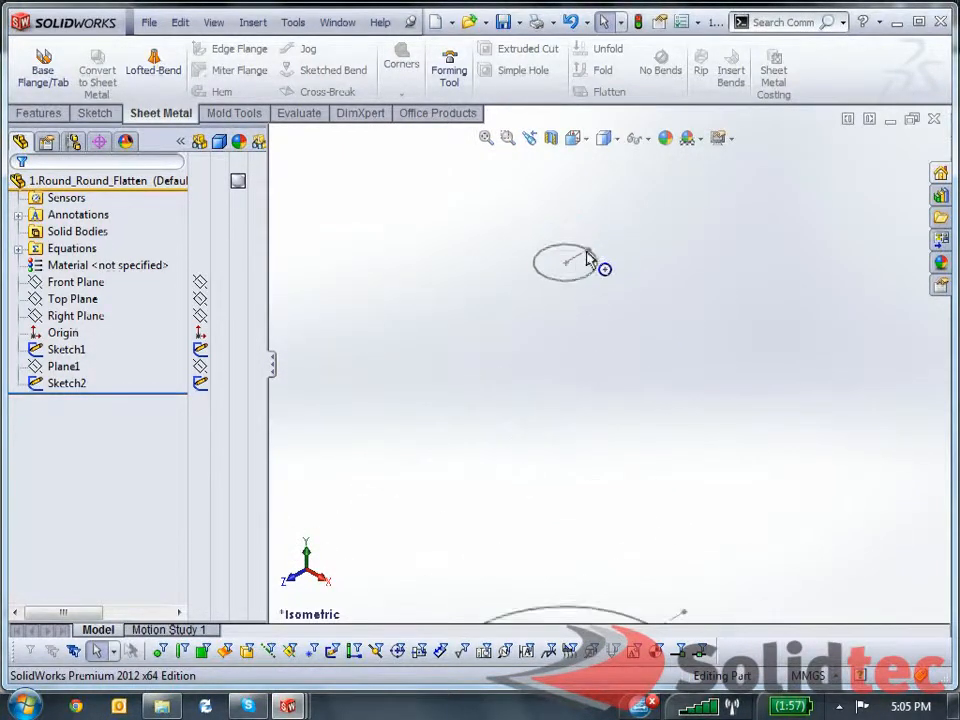
scroll(600, 268, down, 3)
scroll(605, 321, down, 3)
scroll(604, 330, up, 3)
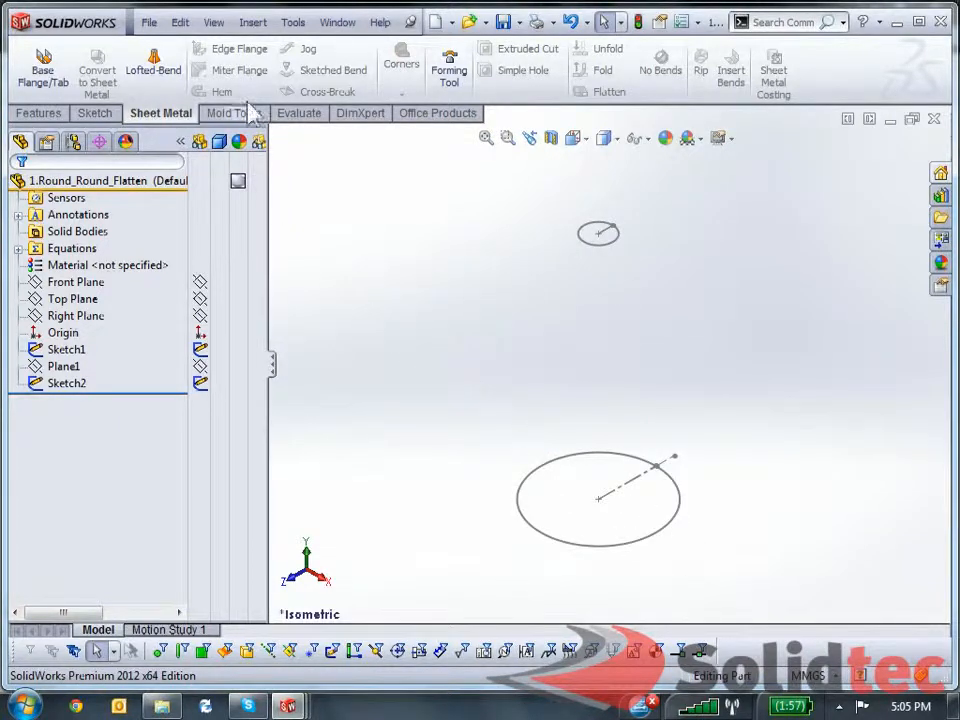
Create a 1.00 mm thick Lofted Bend between the small upper circle and the large lower circle with 6 bend lines
click(168, 76)
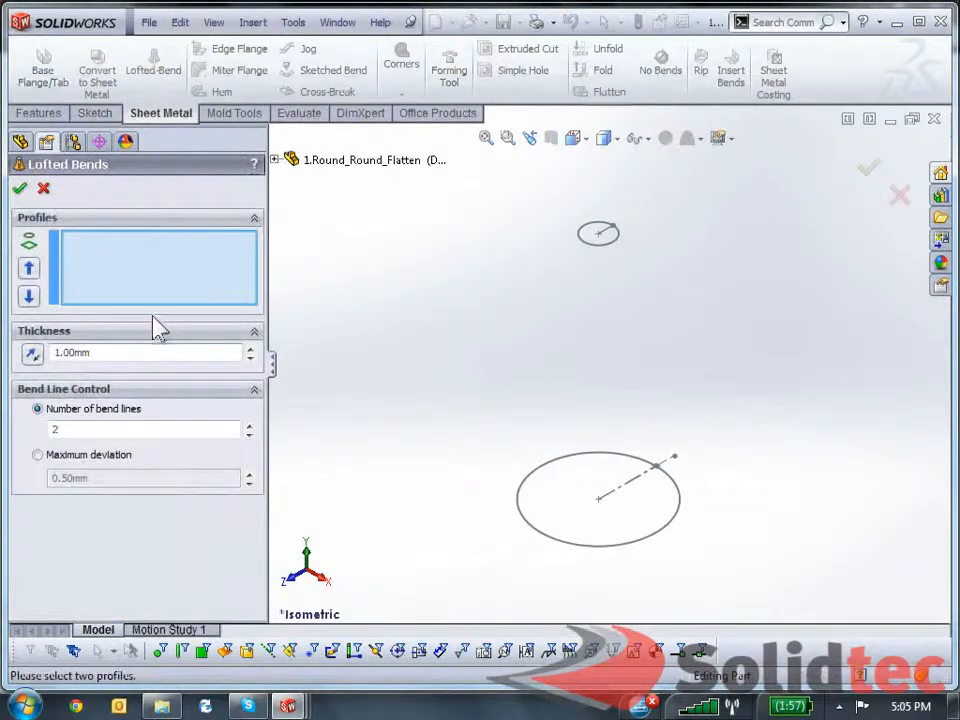
click(612, 228)
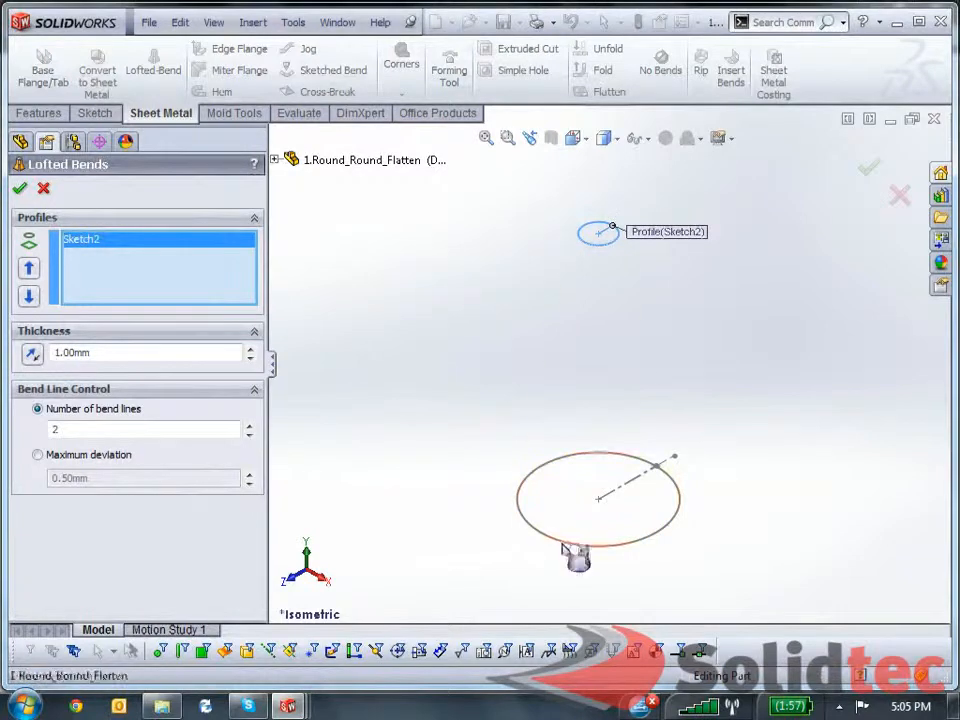
click(566, 544)
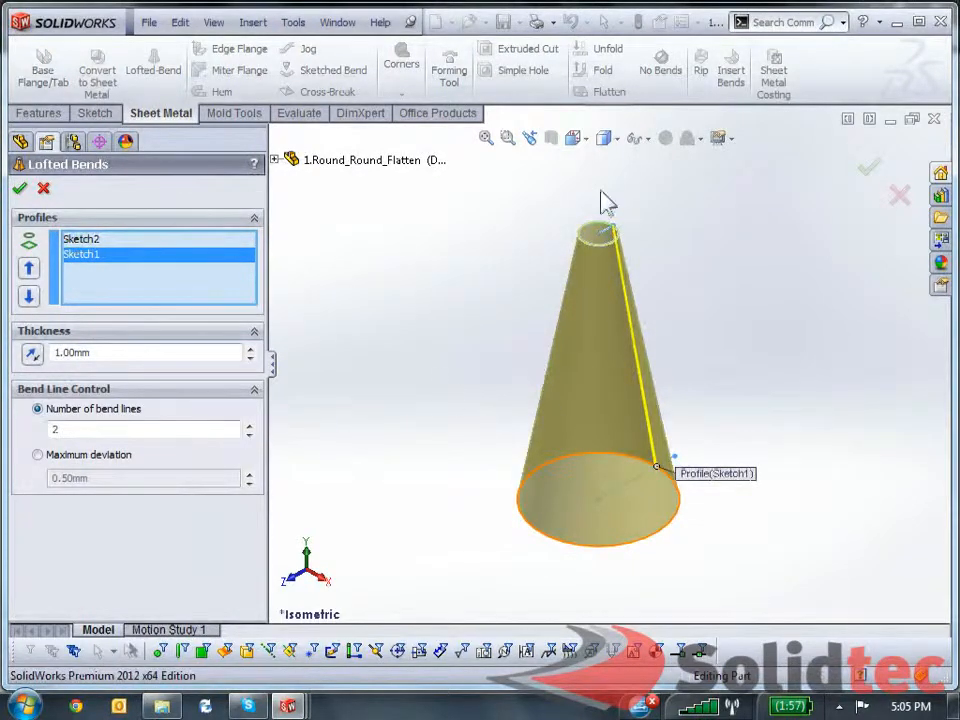
click(125, 353)
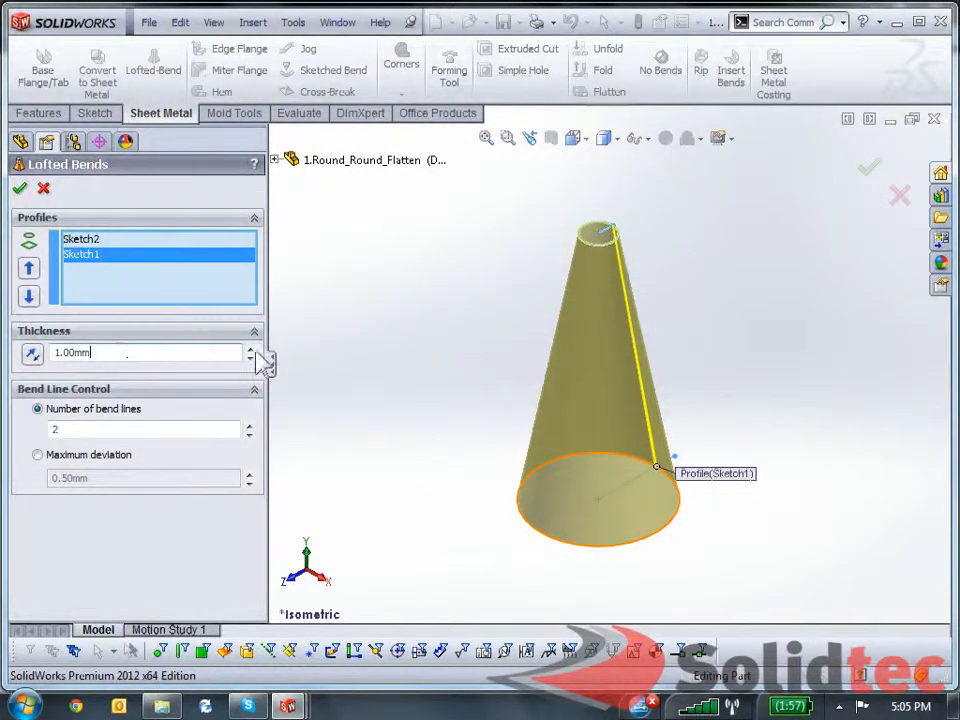
drag(119, 356, 4, 358)
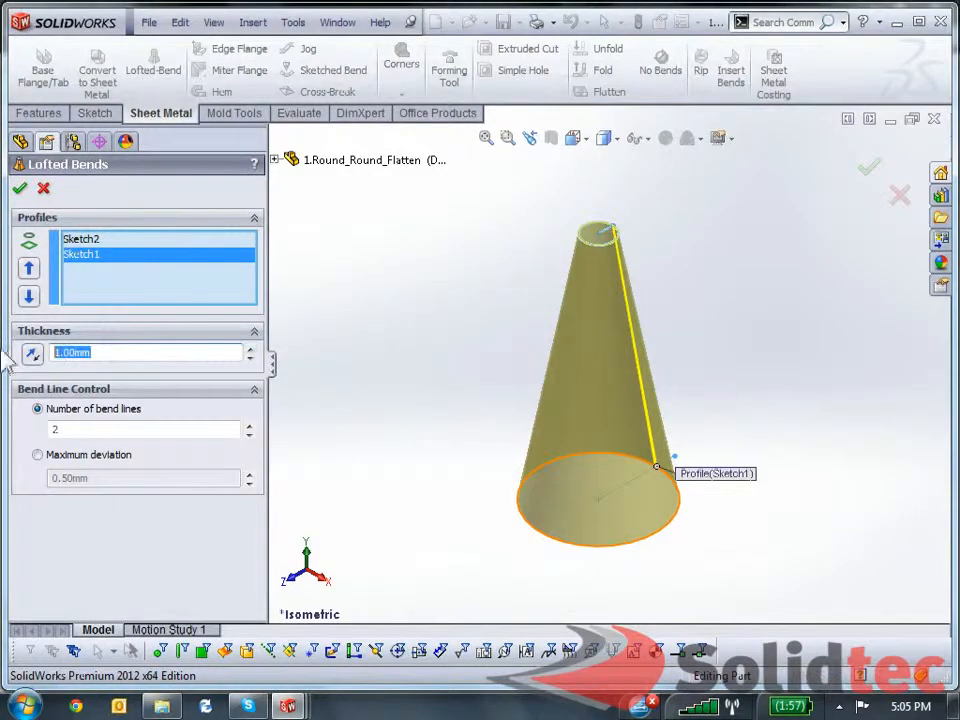
click(175, 428)
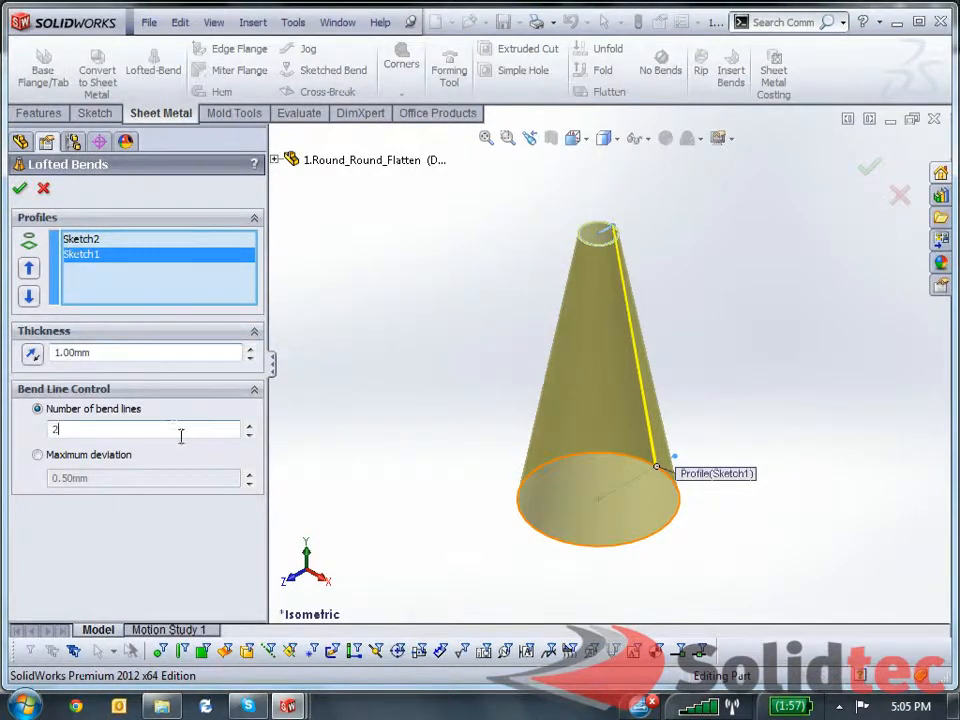
click(250, 424)
click(250, 424)
click(250, 424)
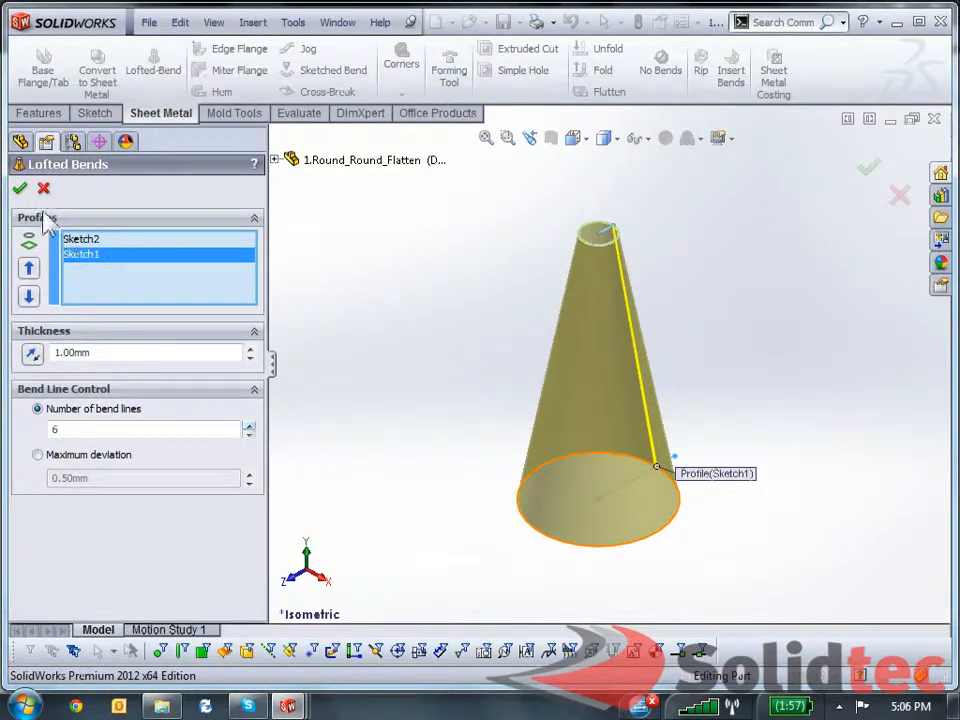
click(19, 188)
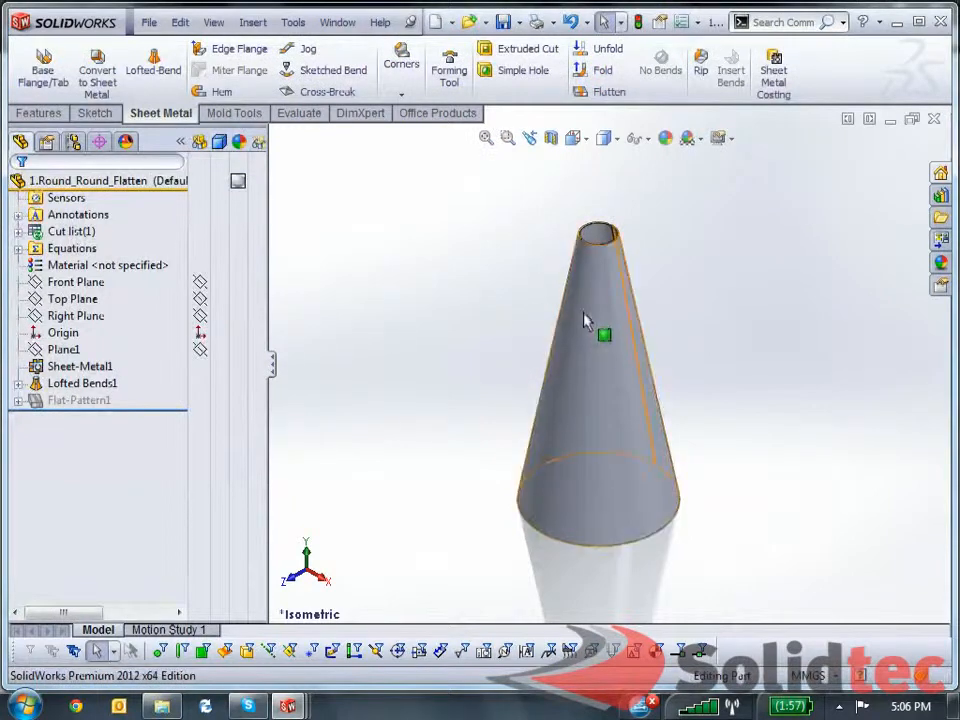
Flatten the lofted sheet metal cone to show its flat pattern
middle_drag(585, 321, 594, 297)
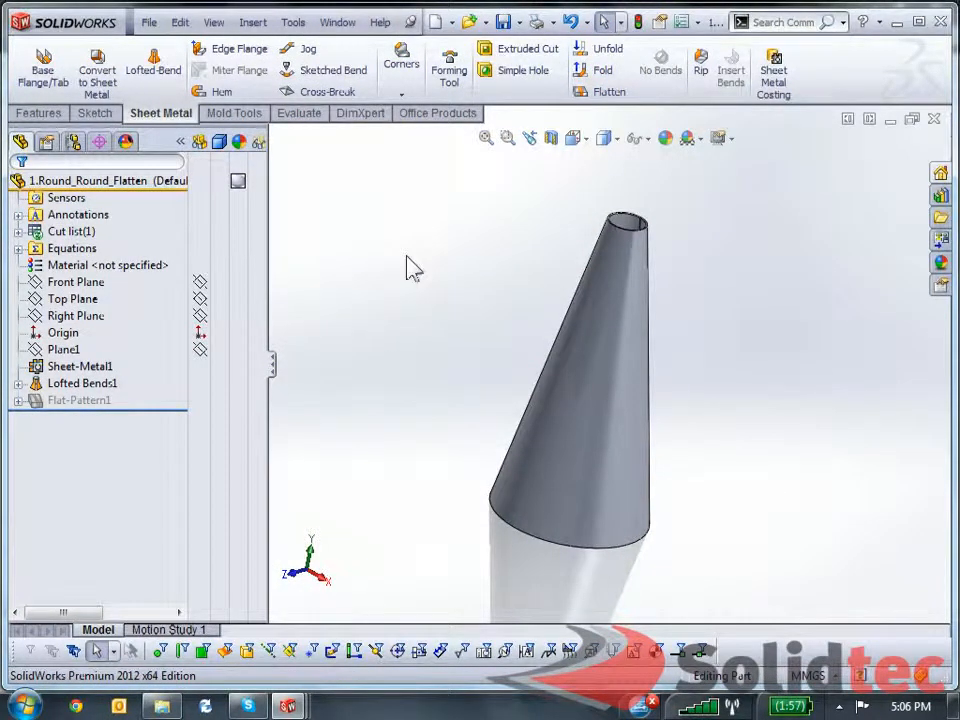
click(610, 93)
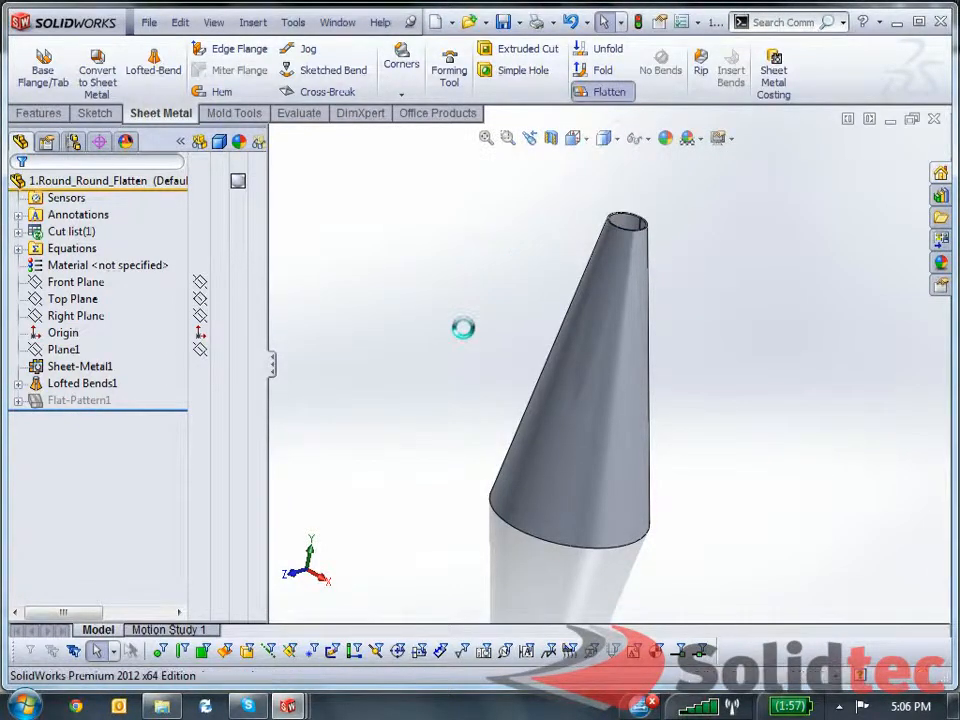
middle_drag(657, 426, 710, 427)
scroll(770, 376, up, 4)
scroll(777, 377, down, 2)
scroll(703, 452, down, 2)
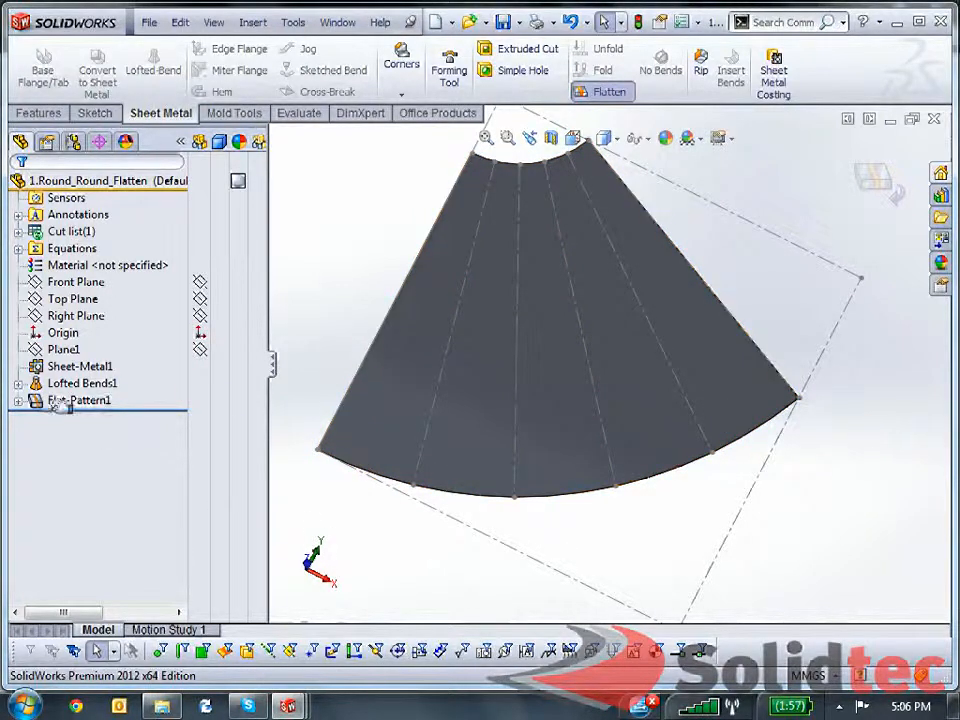
Change the sketch colour of the flat pattern's Bend-Lines1 to red
click(18, 400)
click(90, 420)
right_click(90, 425)
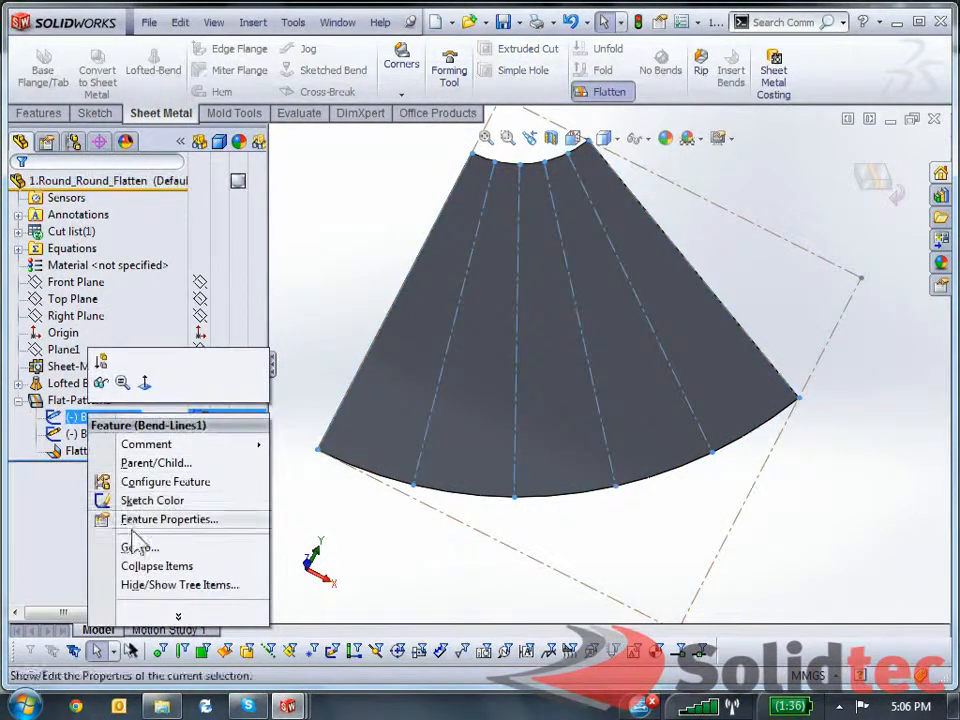
click(116, 500)
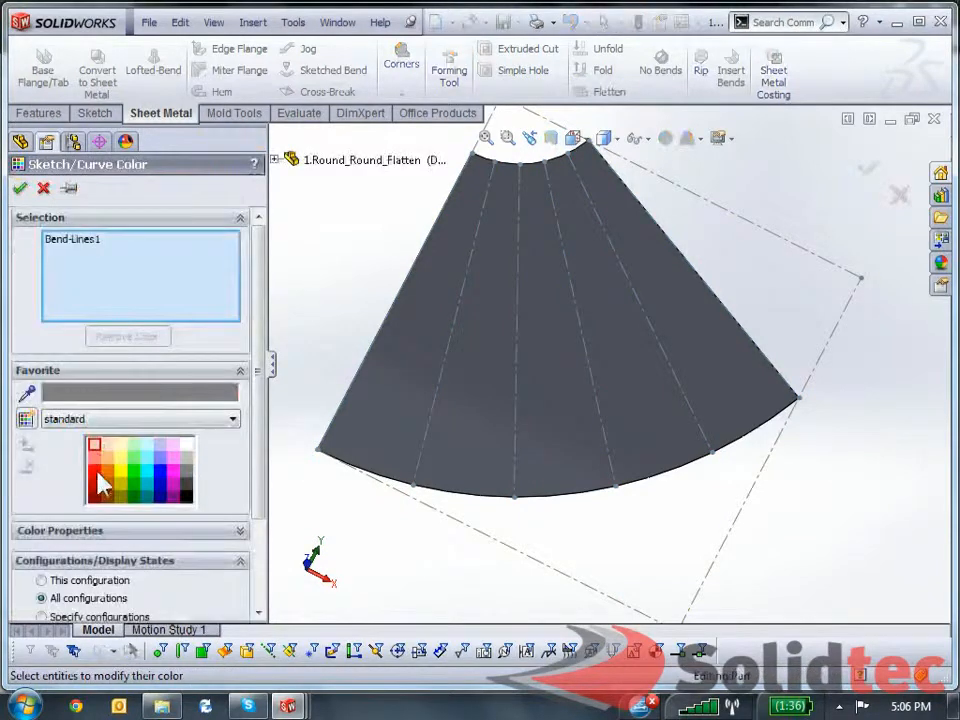
click(95, 470)
click(20, 188)
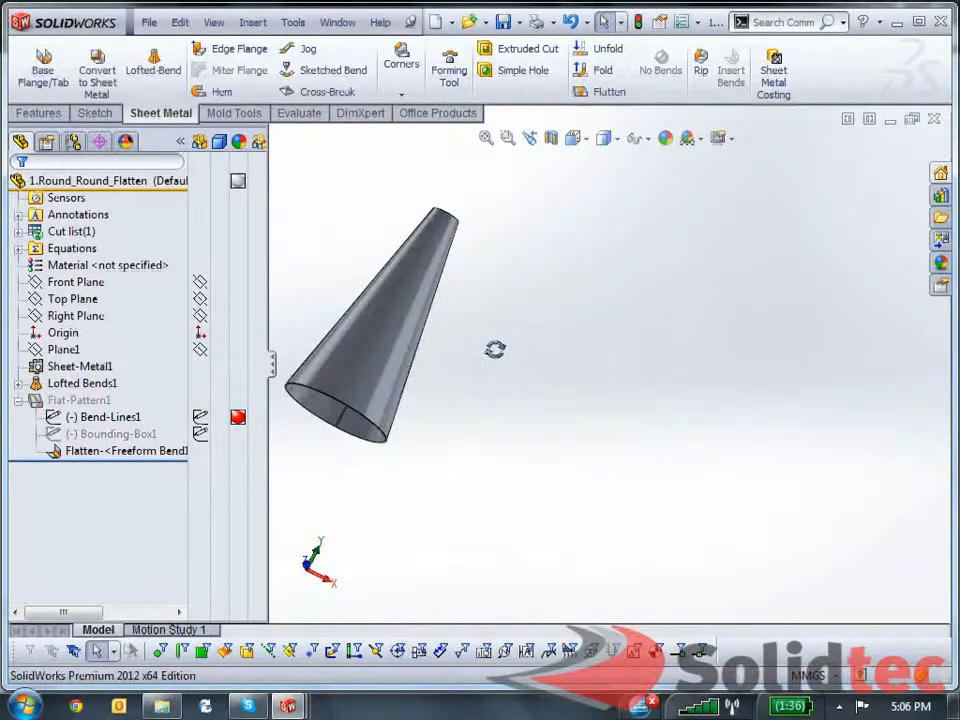
Switch to the open part 2.Round_Round_OffsetFlatten
middle_drag(495, 349, 476, 424)
scroll(462, 416, up, 2)
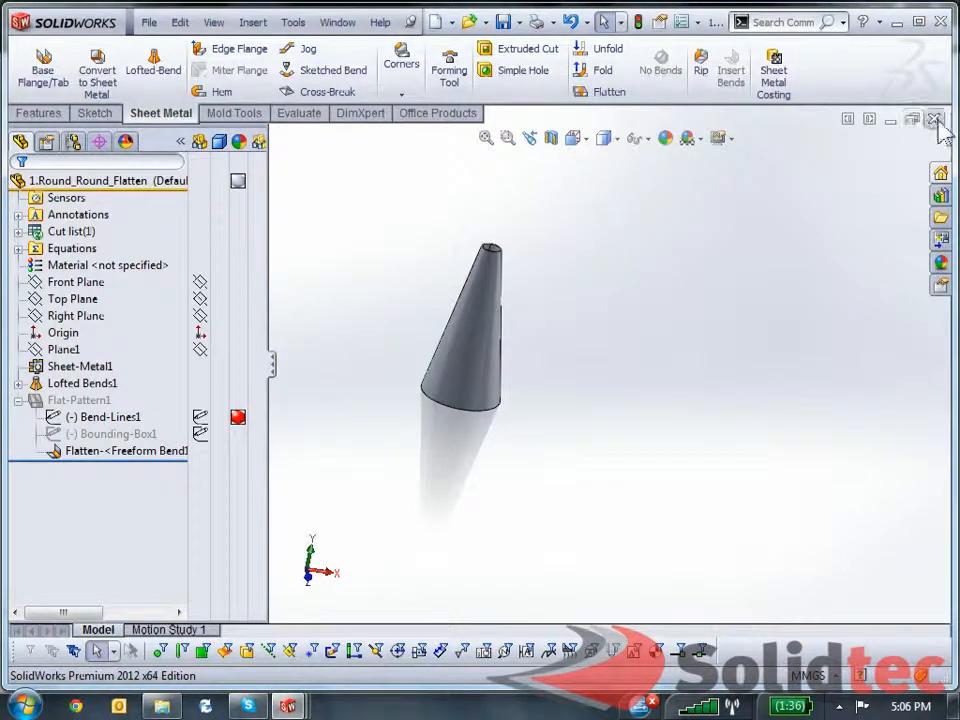
click(337, 22)
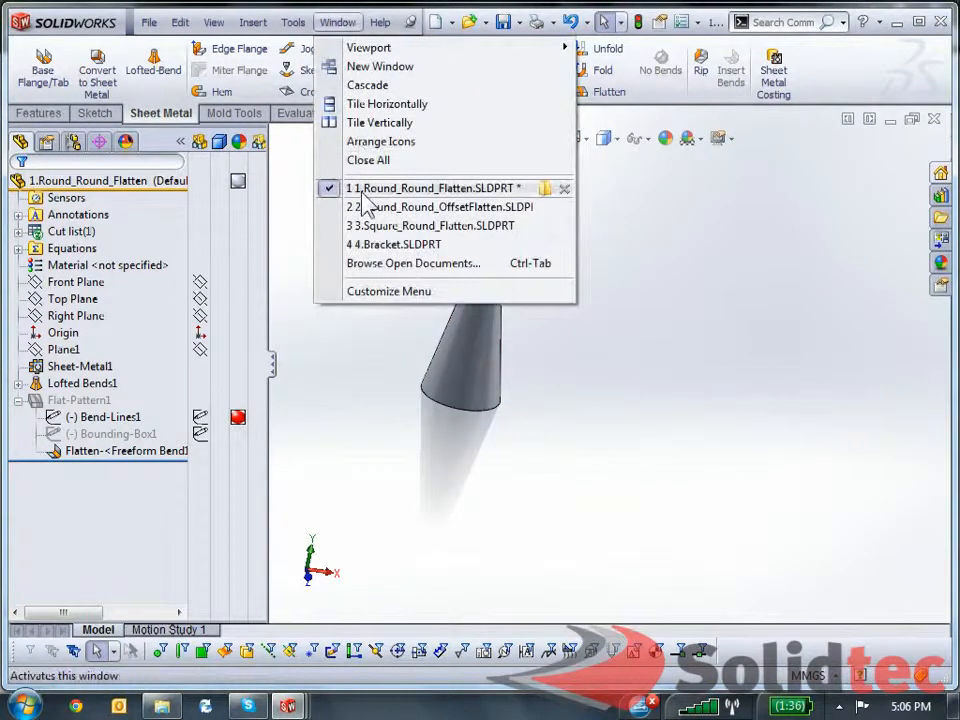
click(545, 206)
Create a 1.00 mm thick Lofted Bend from TopProfile to BottomProfile, controlling bend lines by a maximum deviation of 0.50 mm
mouse_move(648, 413)
middle_down()
mouse_move(634, 405)
mouse_move(640, 398)
middle_up()
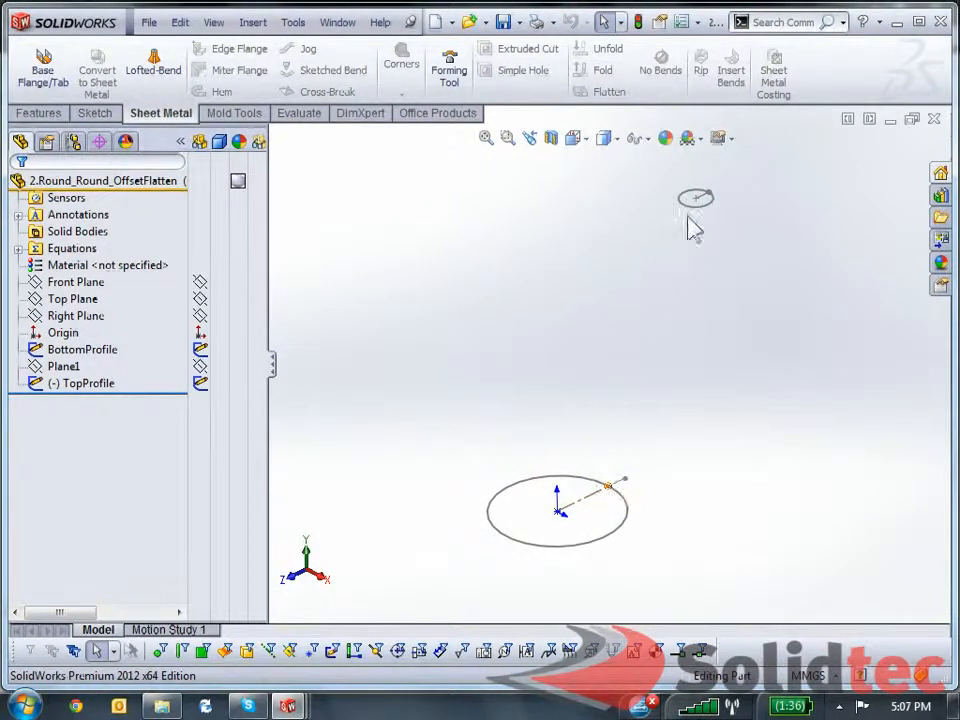
middle_drag(643, 505, 644, 458)
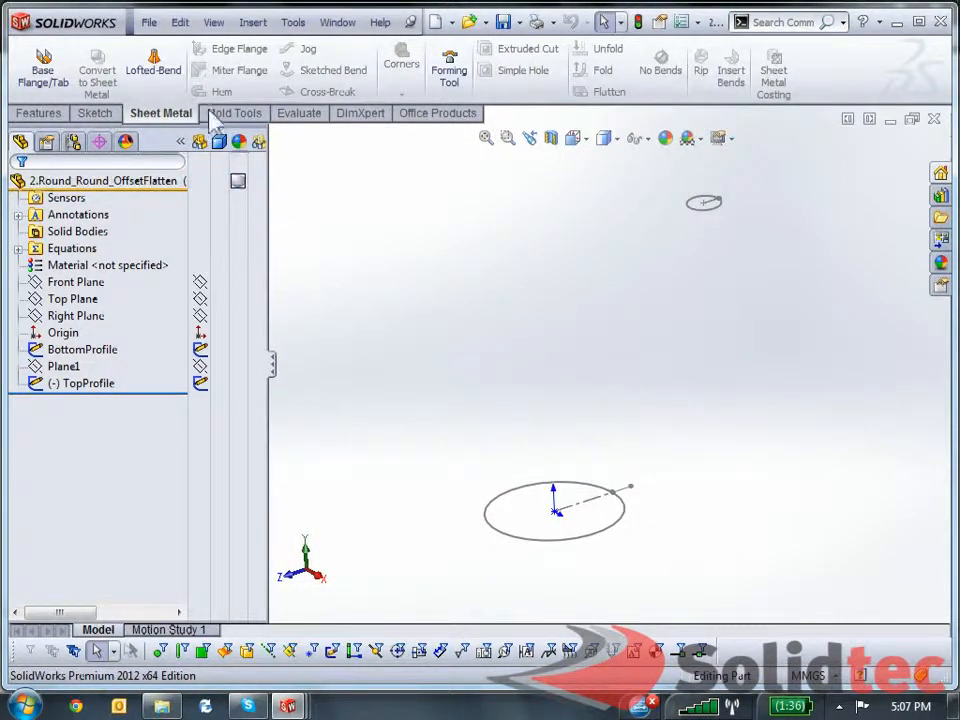
click(155, 64)
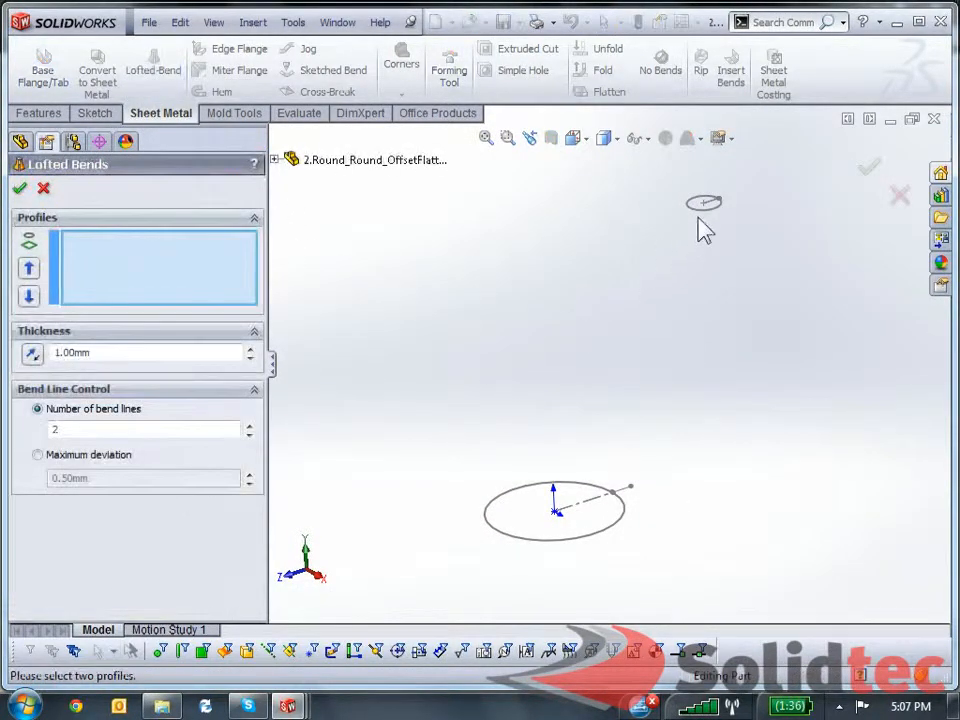
click(703, 205)
click(559, 539)
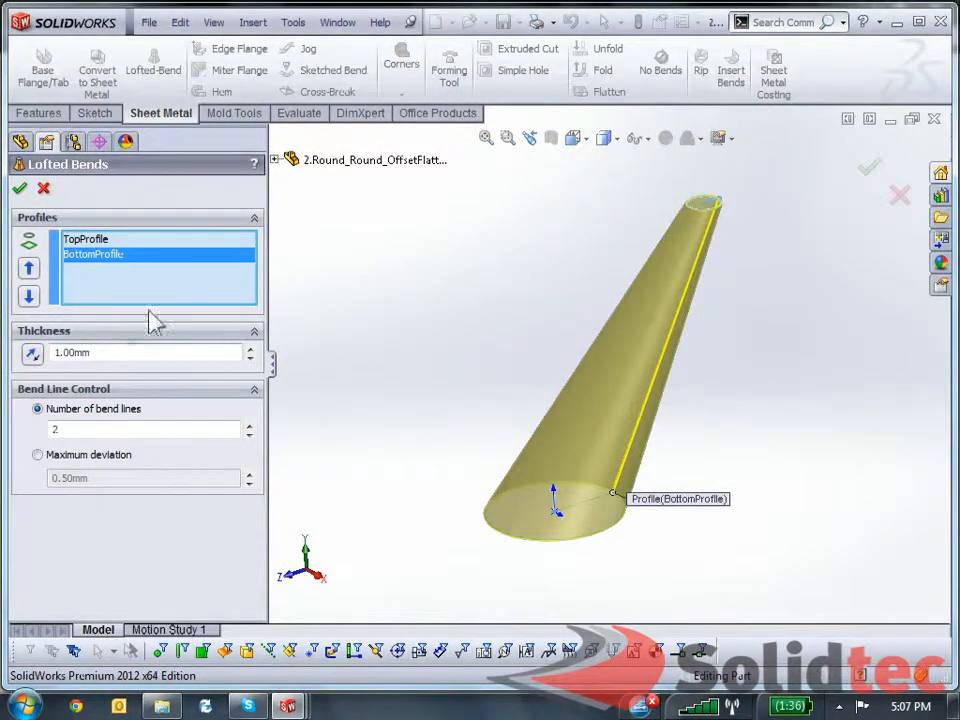
double_click(198, 430)
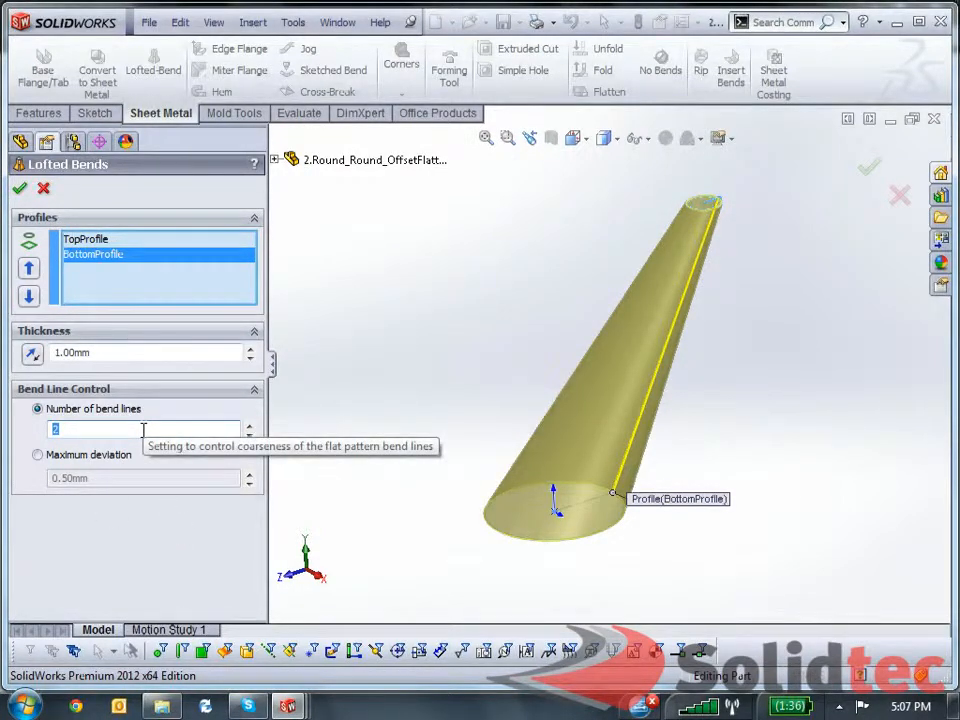
click(39, 455)
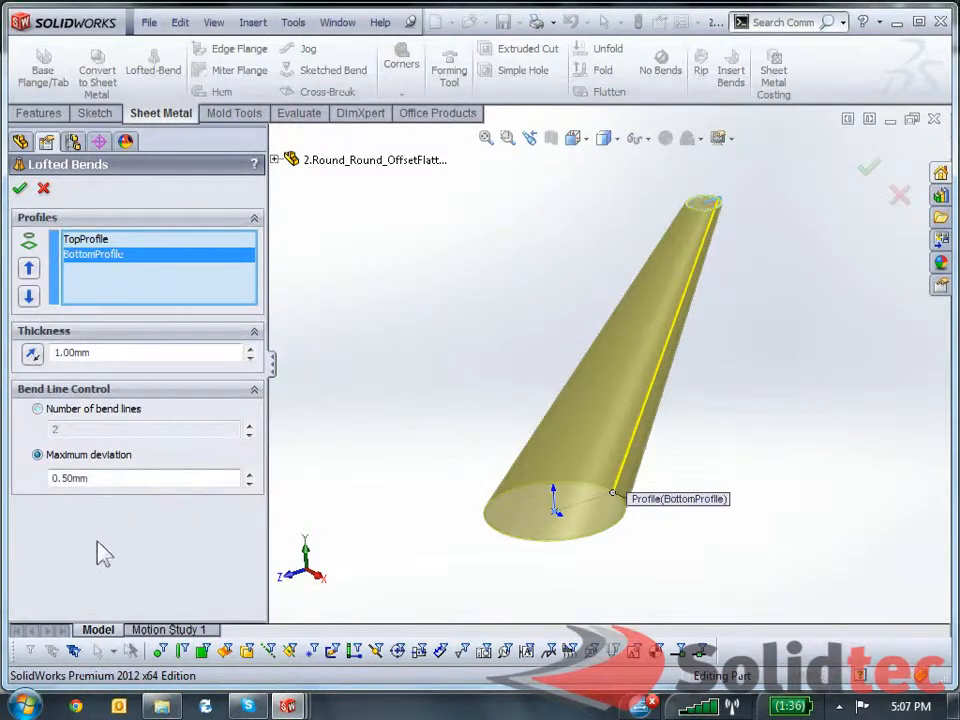
click(111, 479)
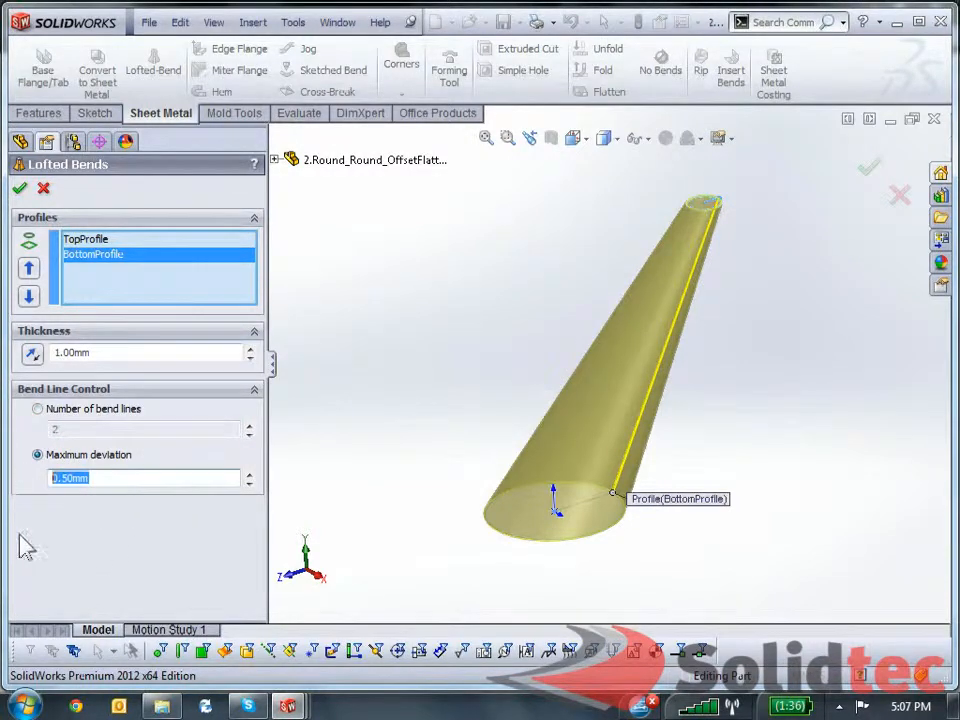
click(19, 189)
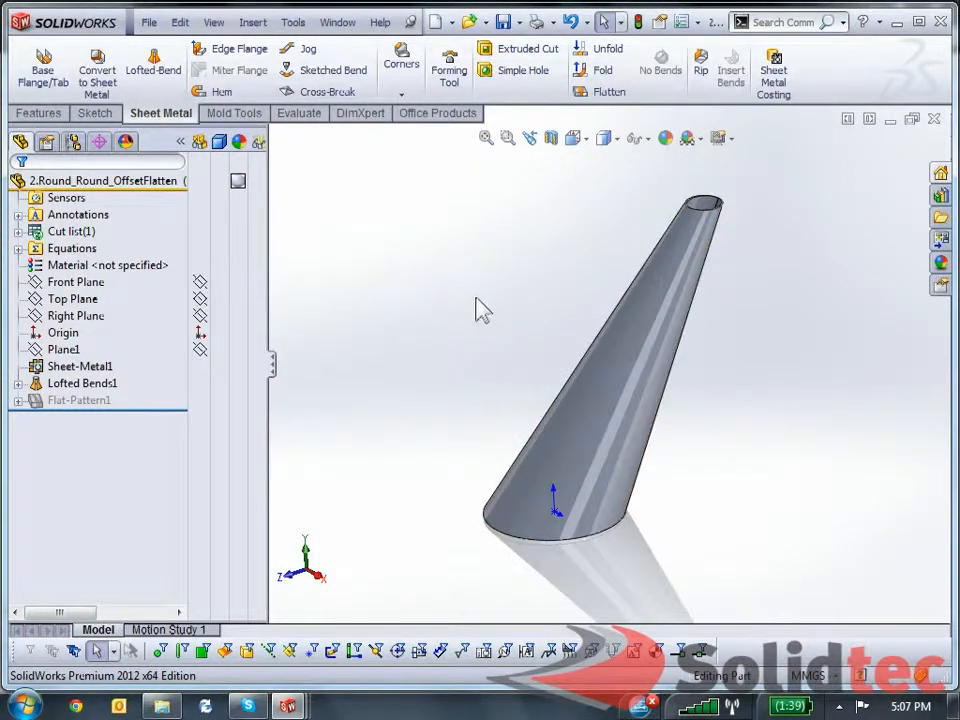
Flatten the offset lofted cone and change the sketch colour of its flat pattern's Bend-Lines1 to red
click(606, 92)
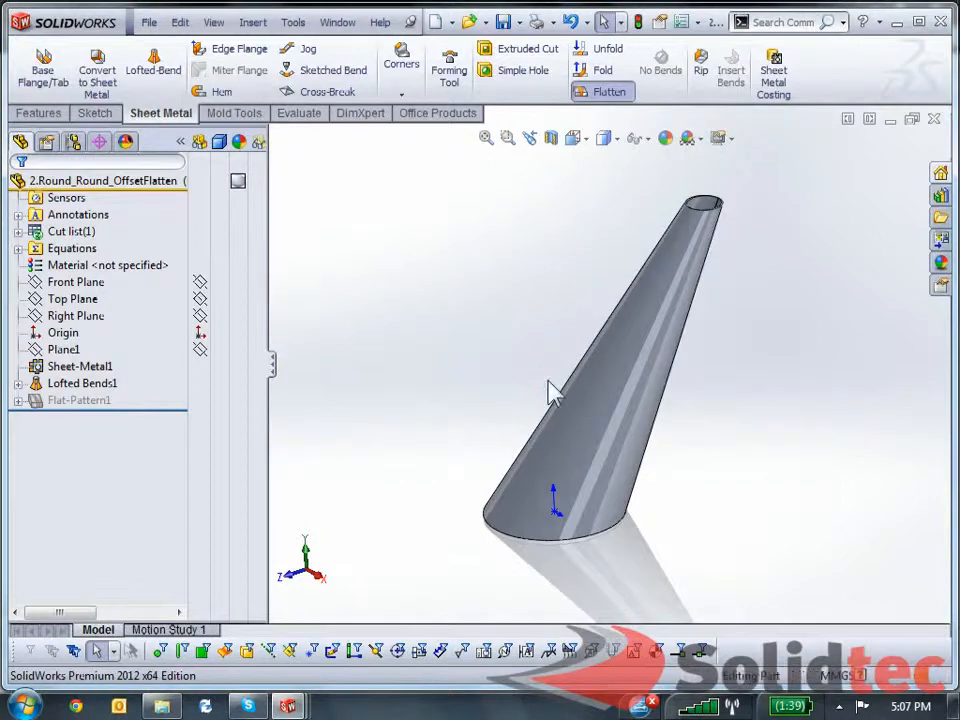
middle_drag(594, 400, 570, 318)
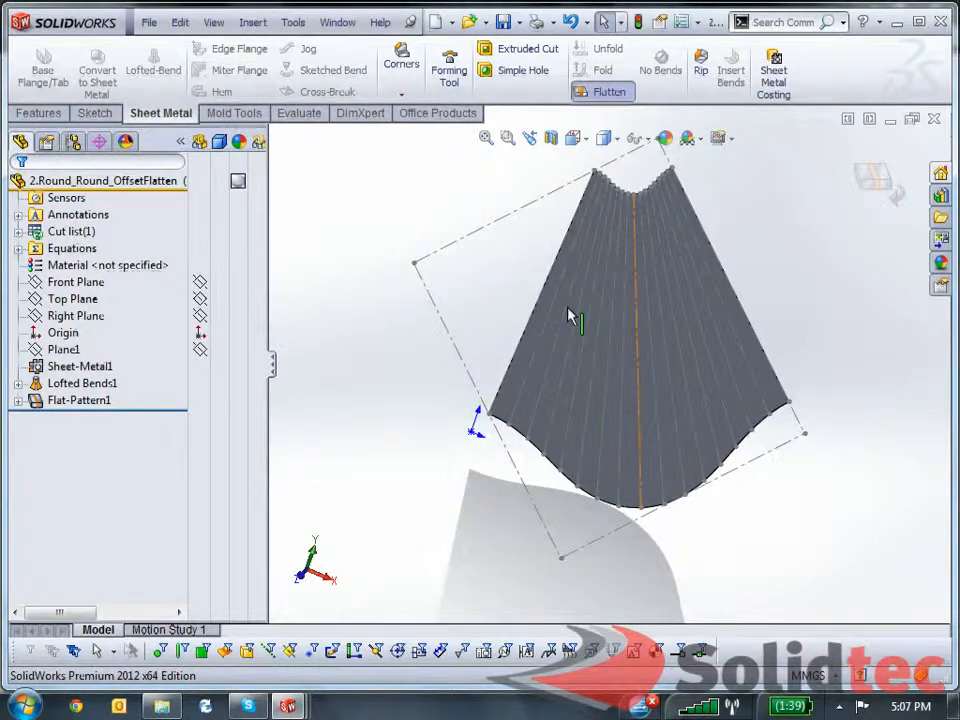
click(18, 400)
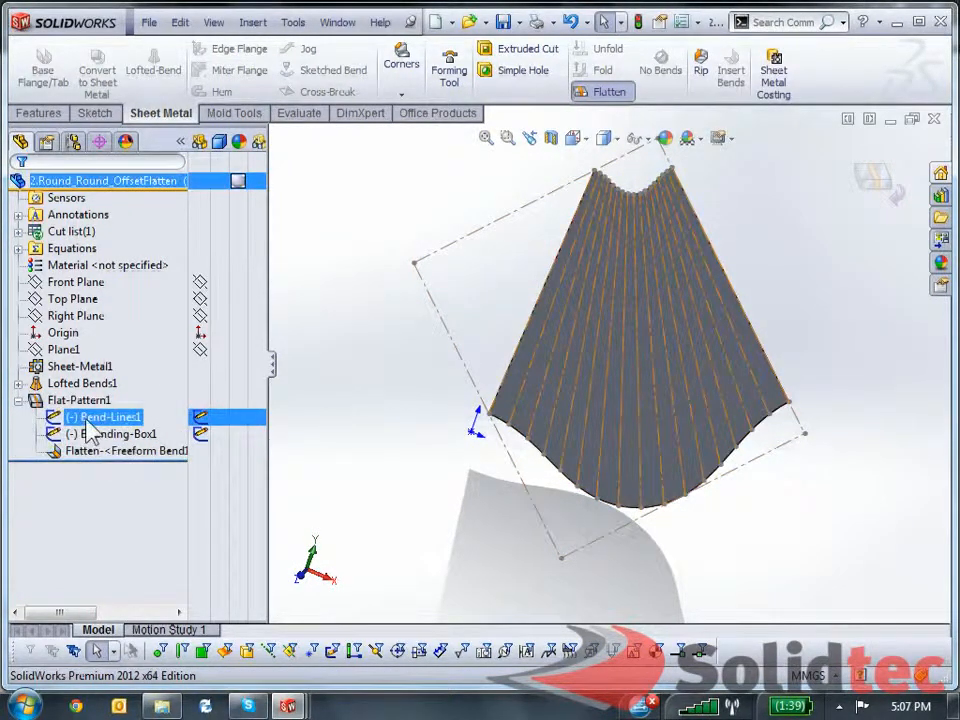
right_click(95, 418)
click(160, 504)
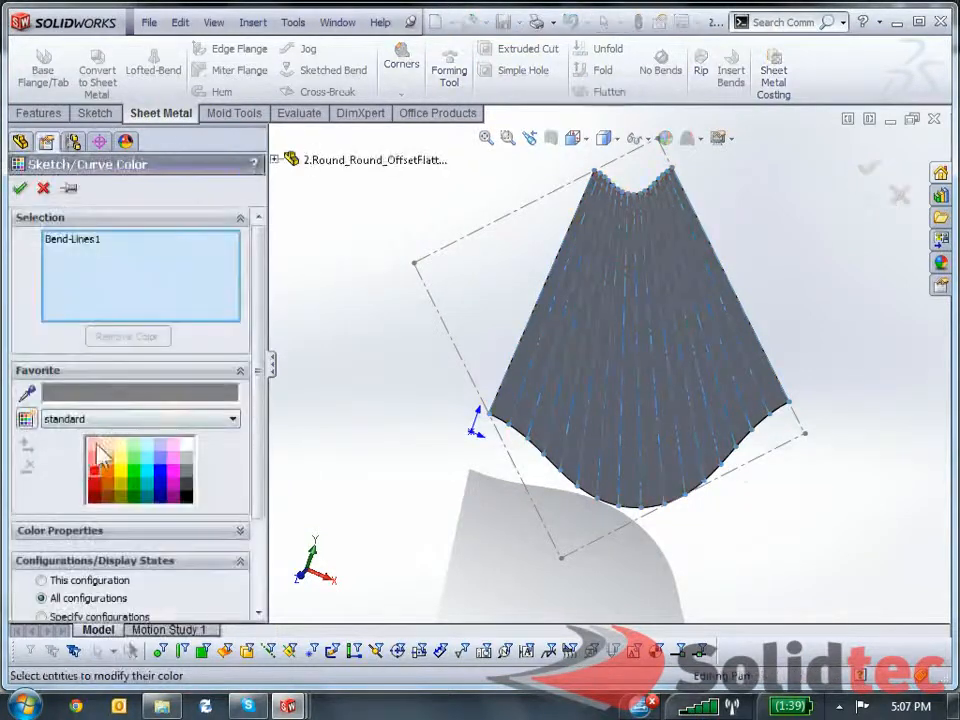
click(95, 482)
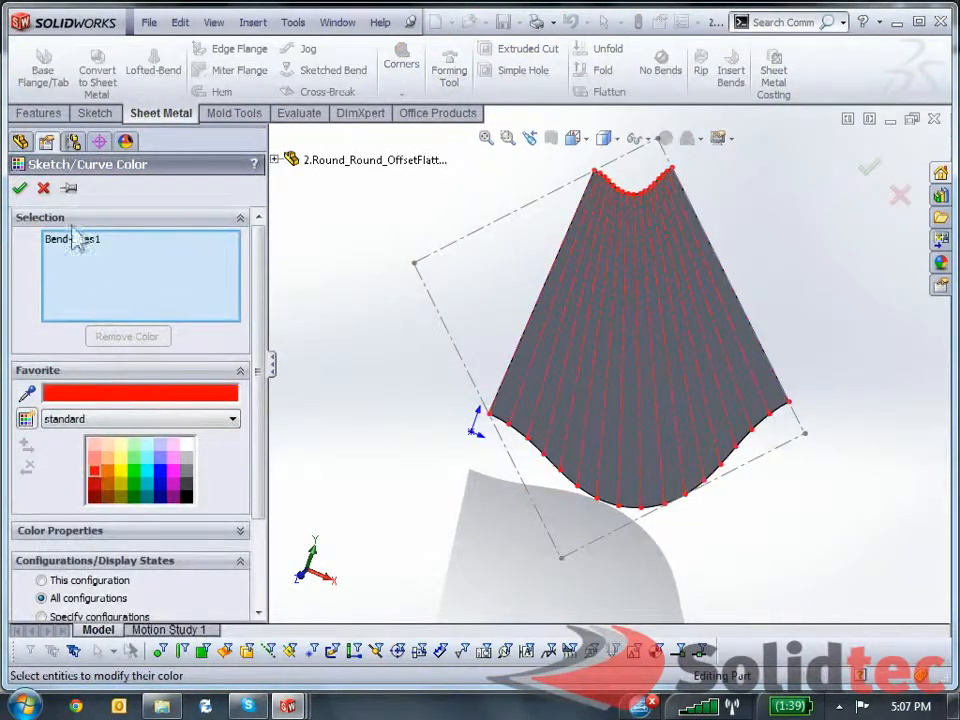
click(19, 188)
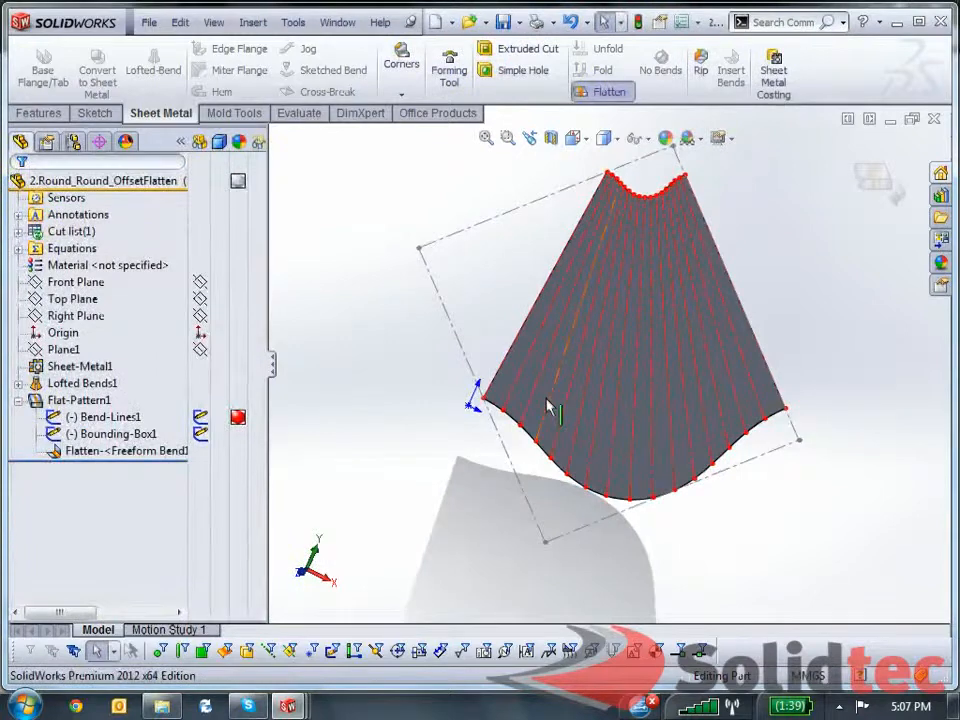
scroll(548, 407, up, 2)
scroll(670, 361, down, 2)
Display the Bend Deviation of the flattened Freeform Bend1 and move the top and side edge callouts clear of the flat pattern
click(150, 451)
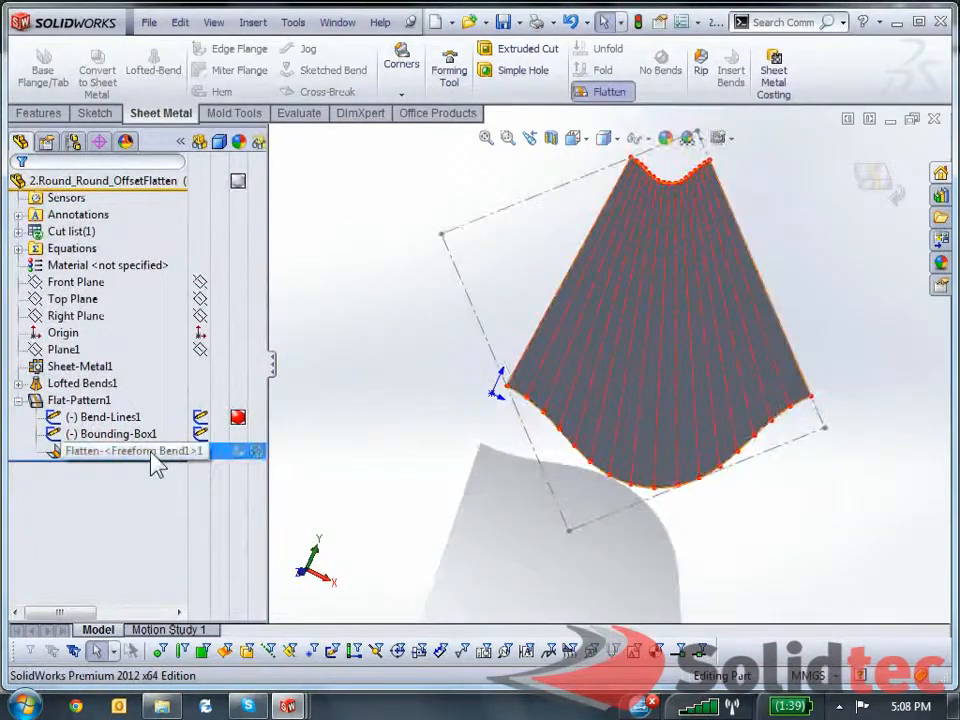
right_click(155, 463)
click(78, 478)
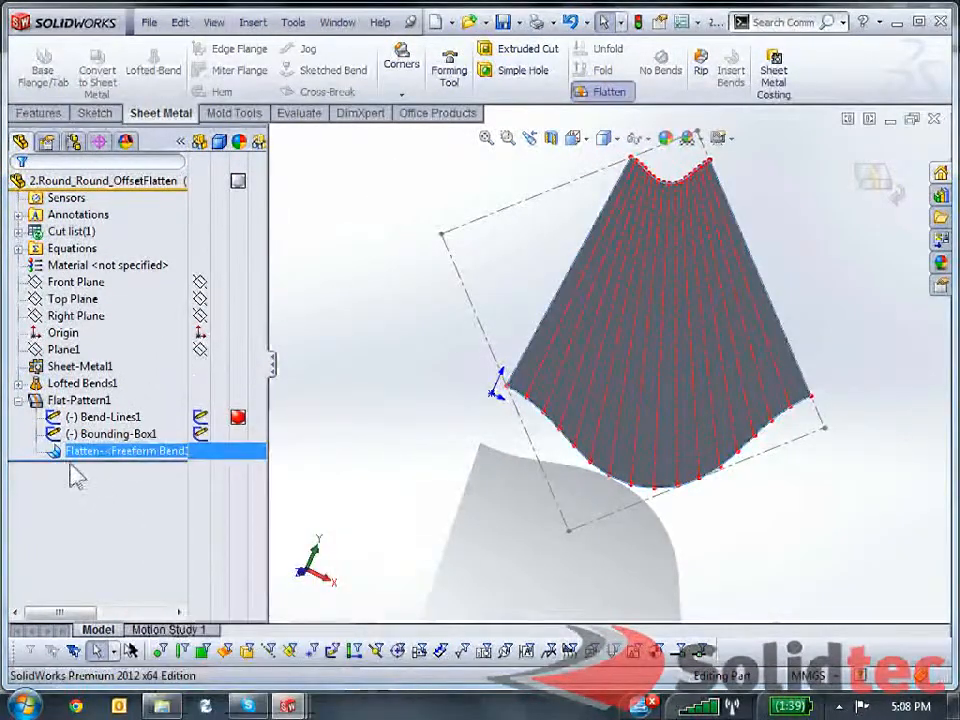
right_click(96, 452)
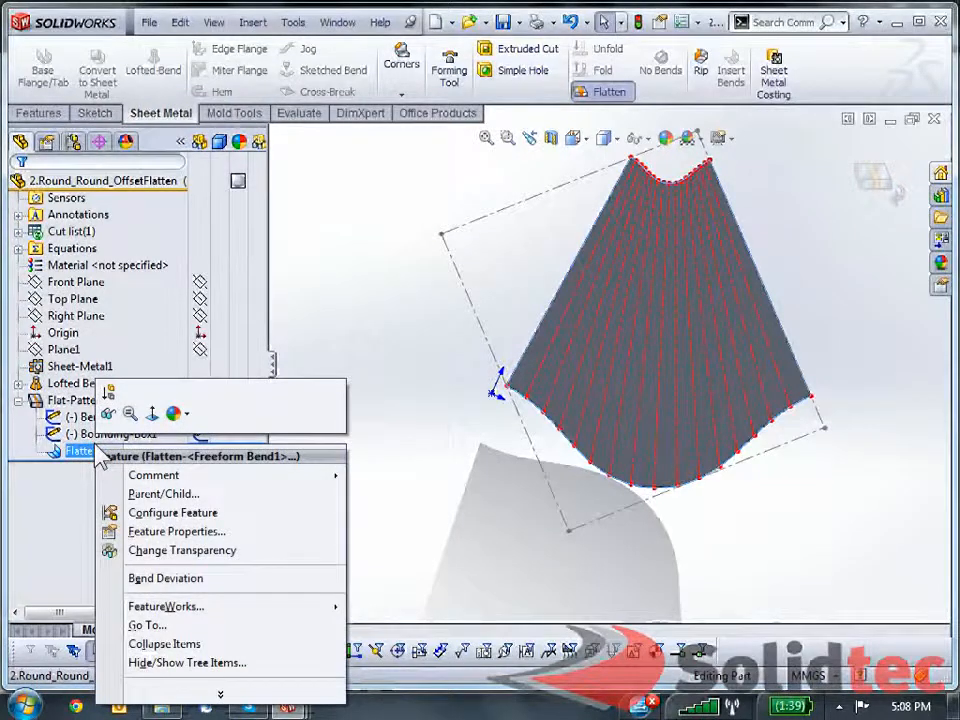
click(165, 578)
scroll(482, 371, up, 3)
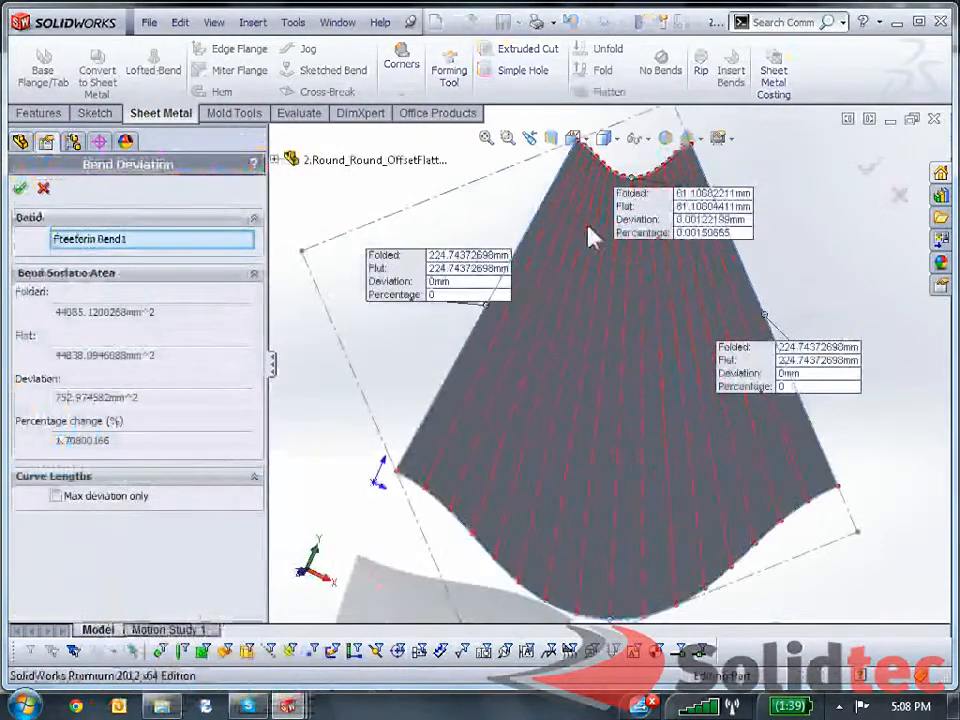
drag(668, 193, 456, 200)
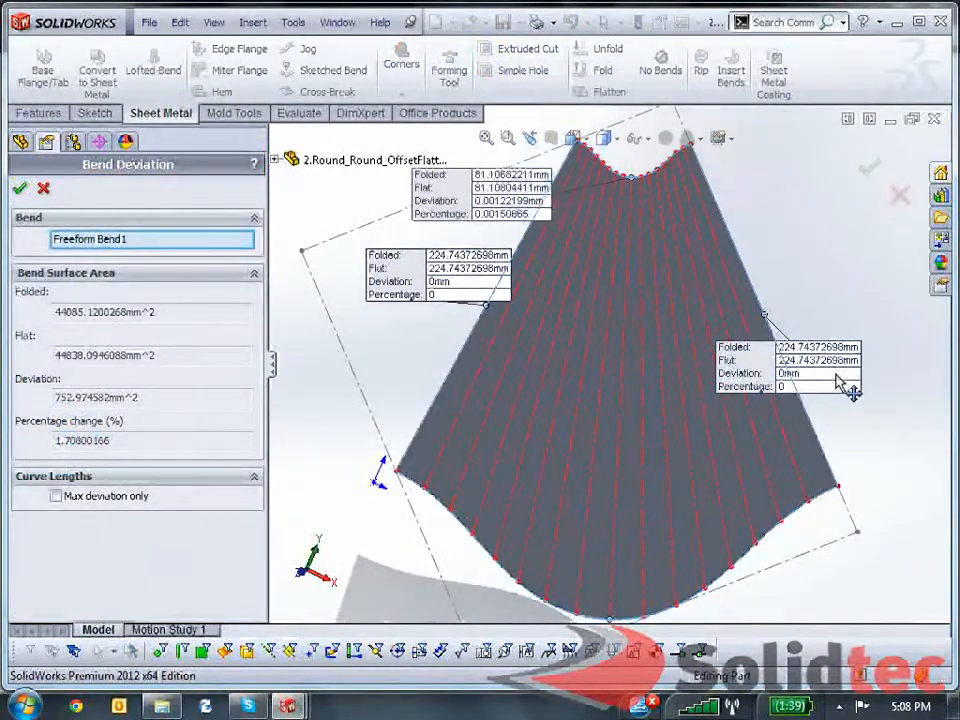
drag(797, 329, 823, 244)
Limit the bend deviation display to the maximum deviation only, move its callout clear of the lower edge and close the check
click(56, 496)
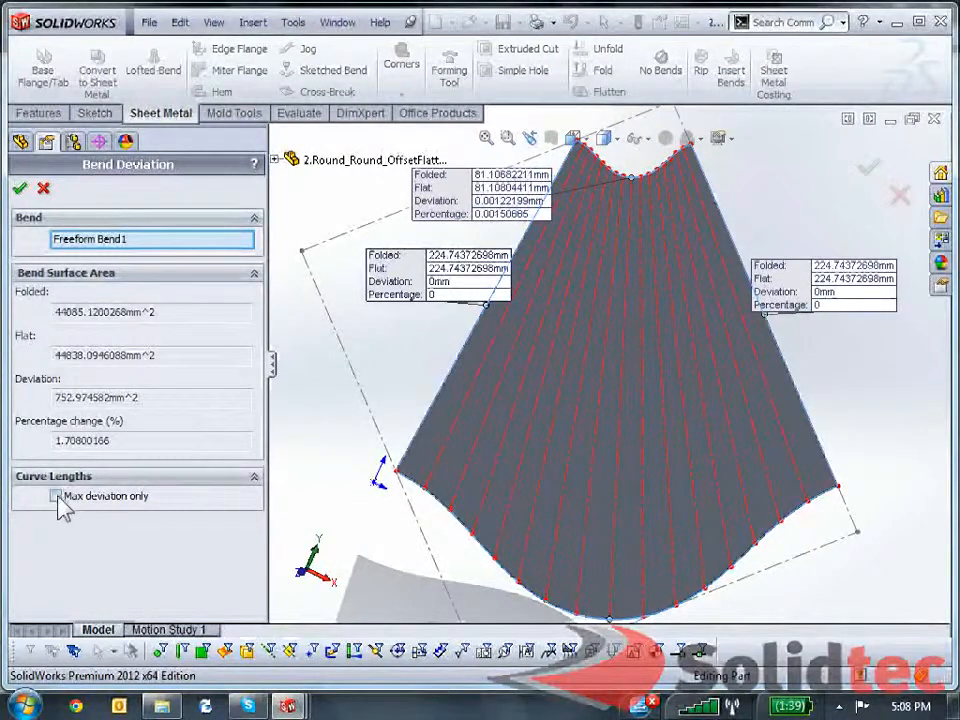
scroll(535, 522, up, 3)
drag(592, 548, 434, 531)
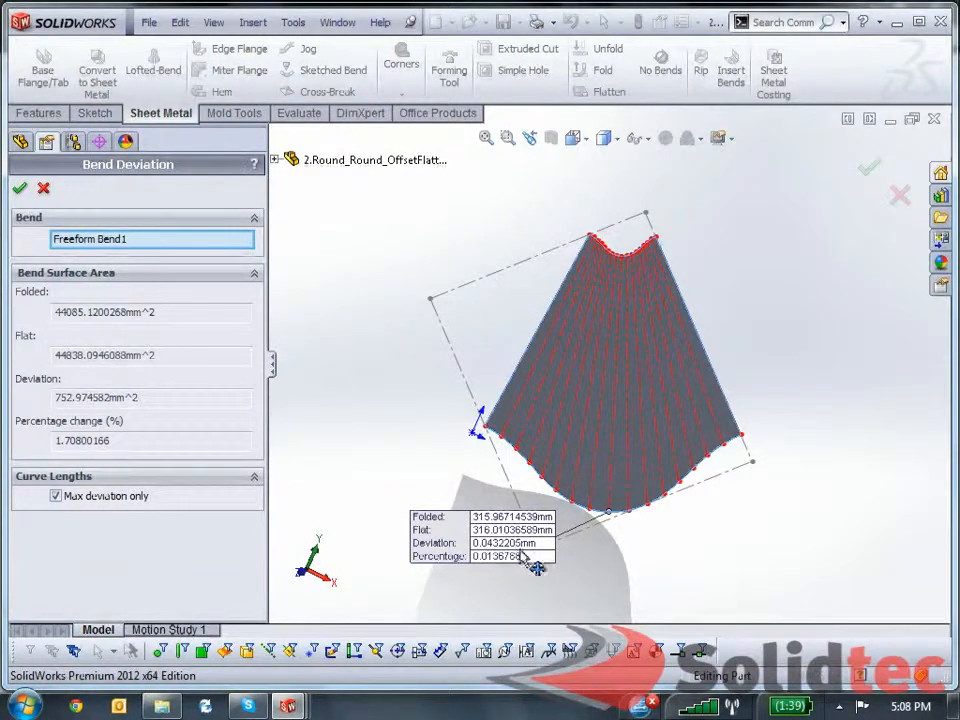
click(868, 169)
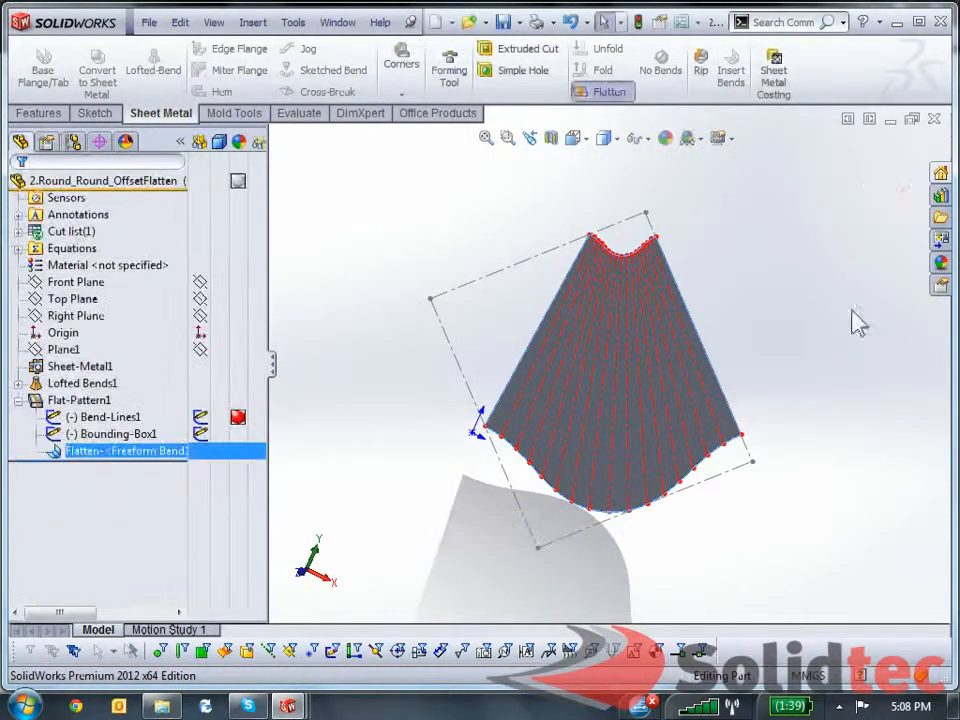
Exit the flat pattern to return the offset cone to its folded shape
click(874, 176)
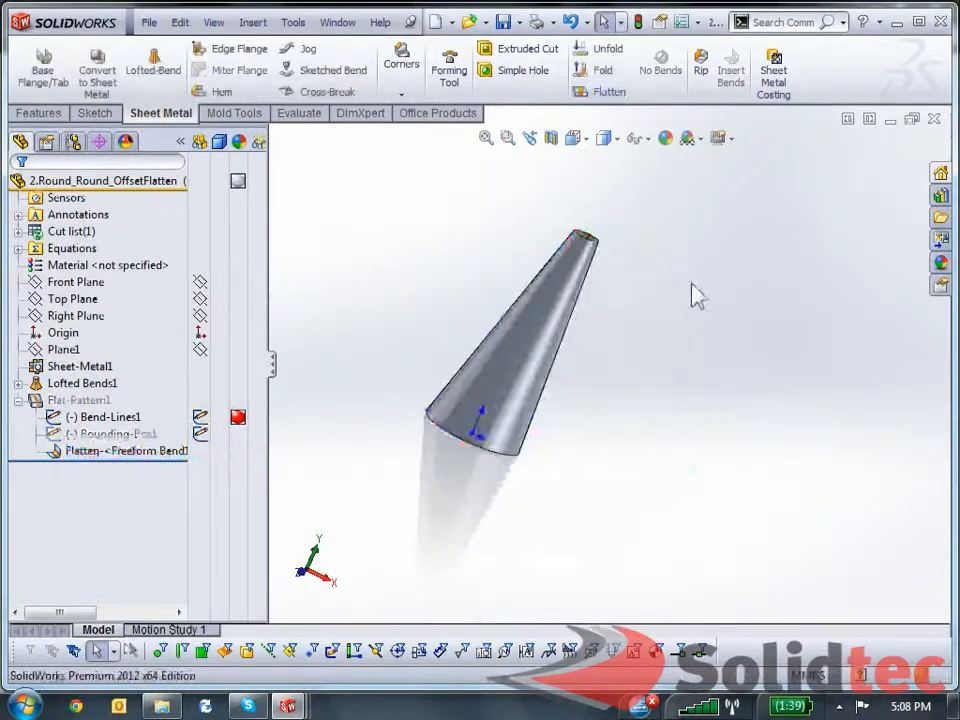
middle_drag(418, 418, 536, 465)
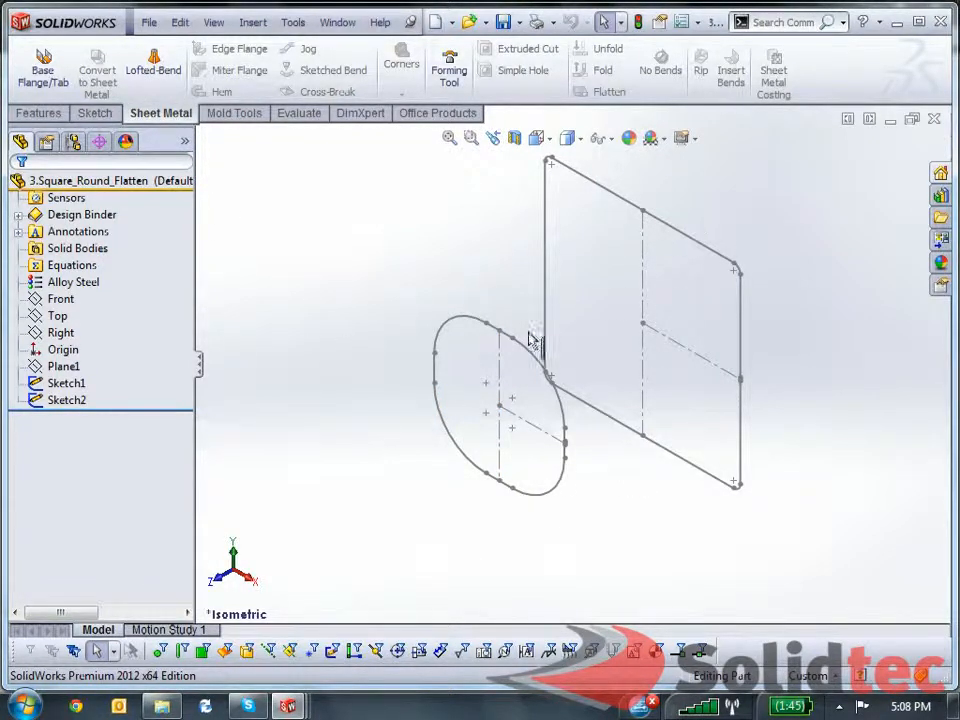
Examine the small openings in the square and round profile sketches of 3.Square_Round_Flatten
scroll(688, 450, down, 6)
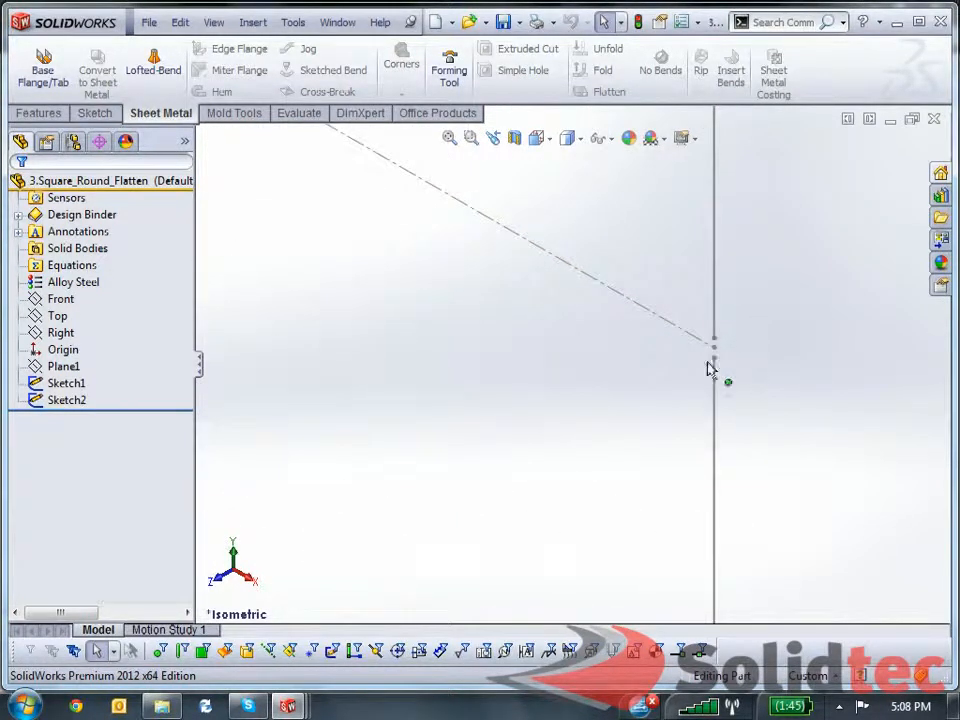
scroll(525, 454, up, 3)
scroll(403, 476, down, 5)
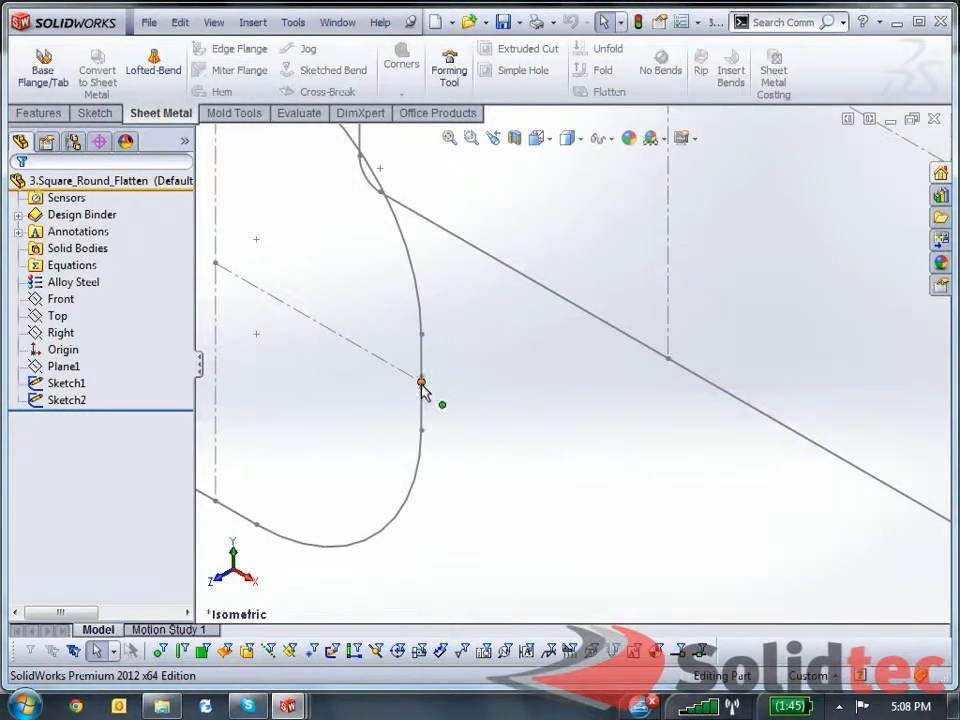
scroll(421, 388, up, 5)
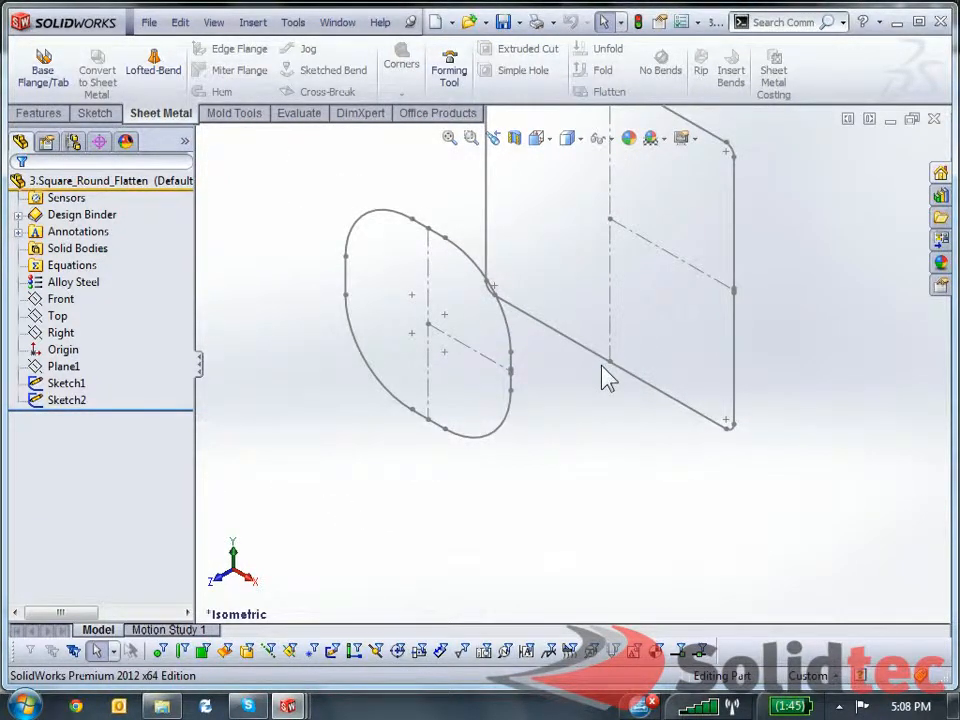
scroll(630, 377, up, 4)
scroll(652, 335, down, 2)
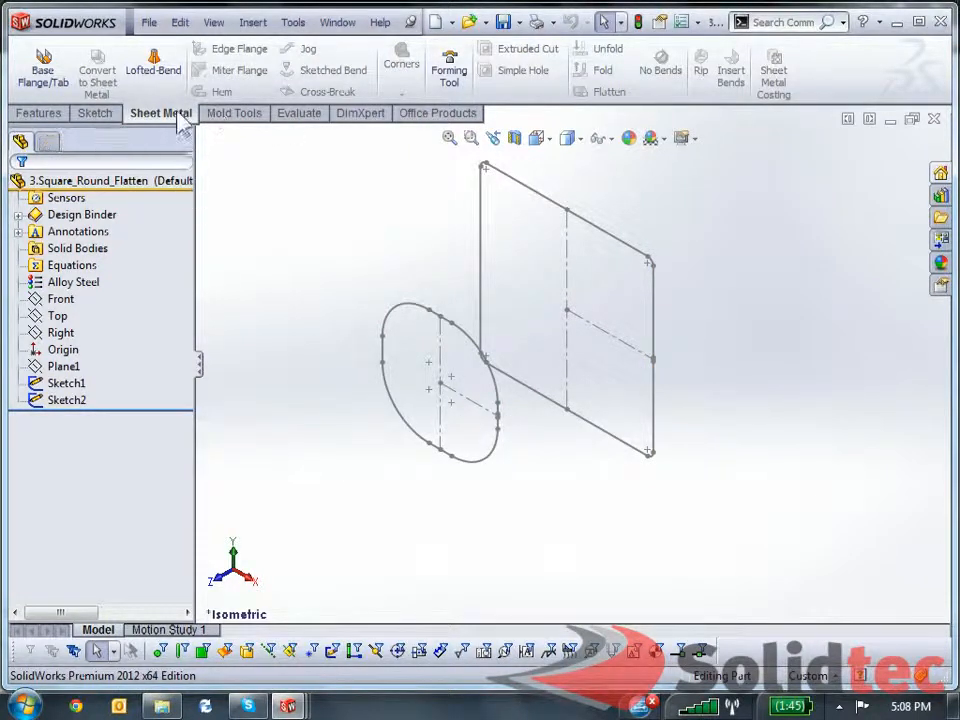
Create a 1.00 mm thick Lofted Bend from the square Sketch1 to the round Sketch2 with 6 bend lines
click(155, 68)
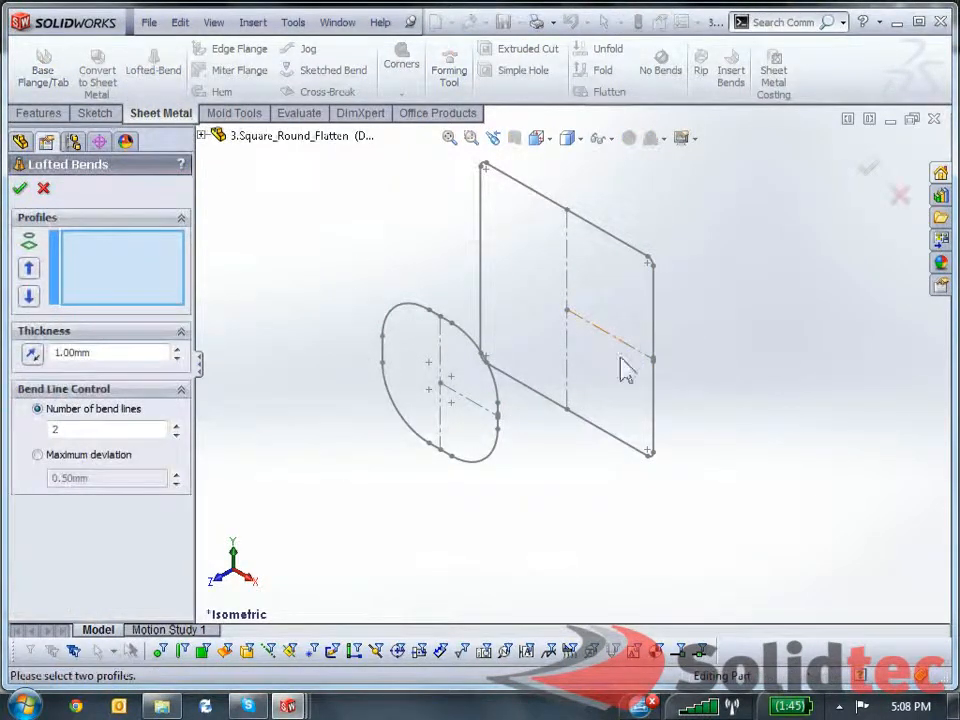
click(655, 333)
click(505, 399)
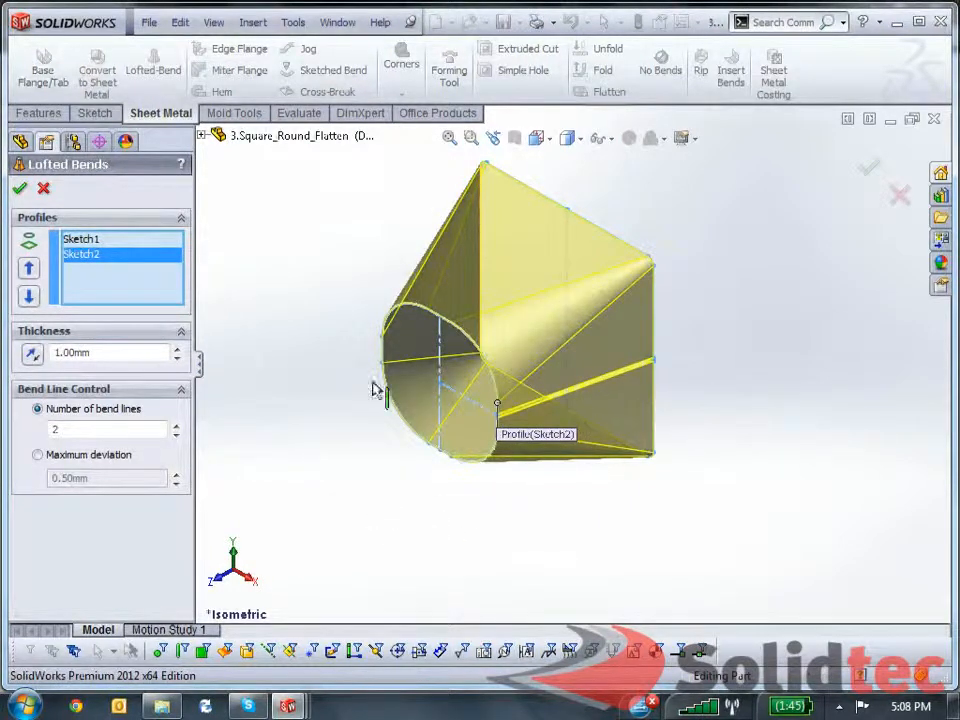
middle_drag(339, 430, 339, 435)
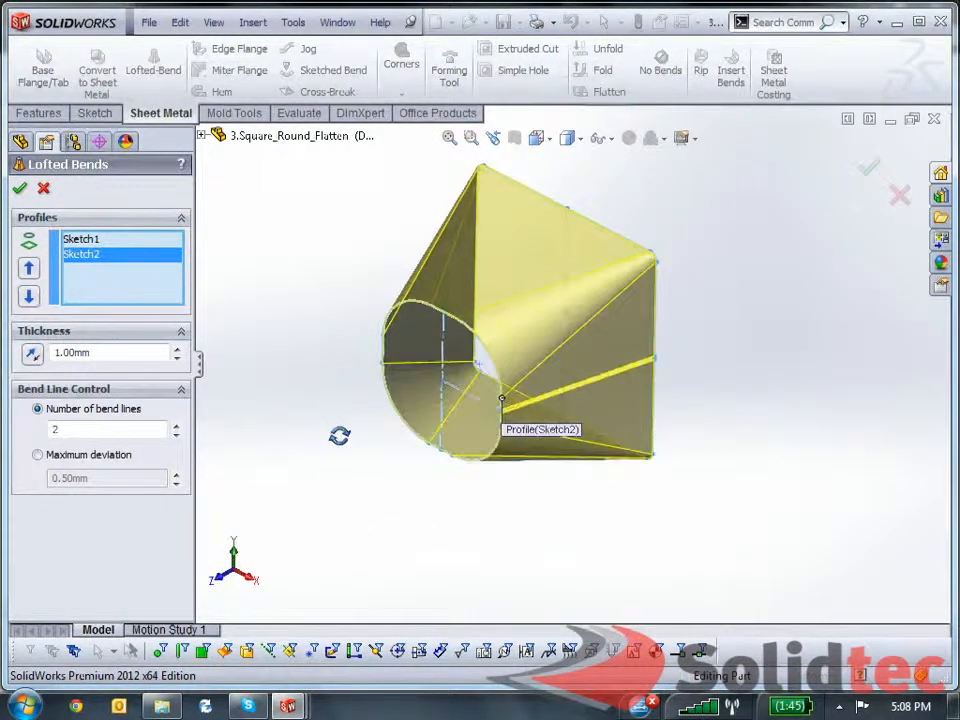
click(176, 425)
click(176, 425)
click(176, 425)
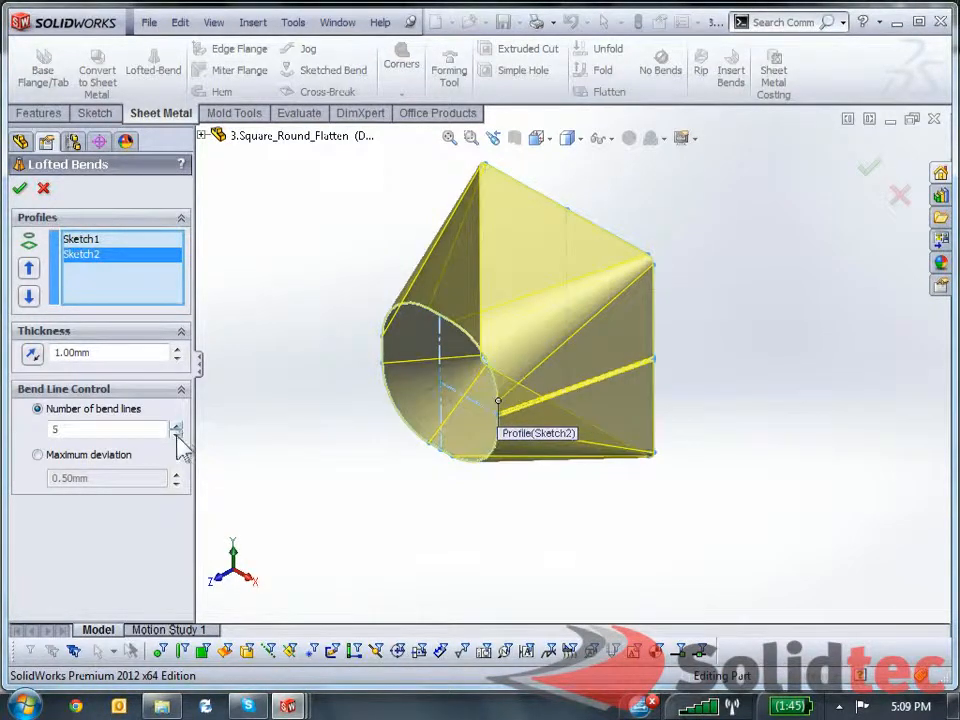
click(176, 425)
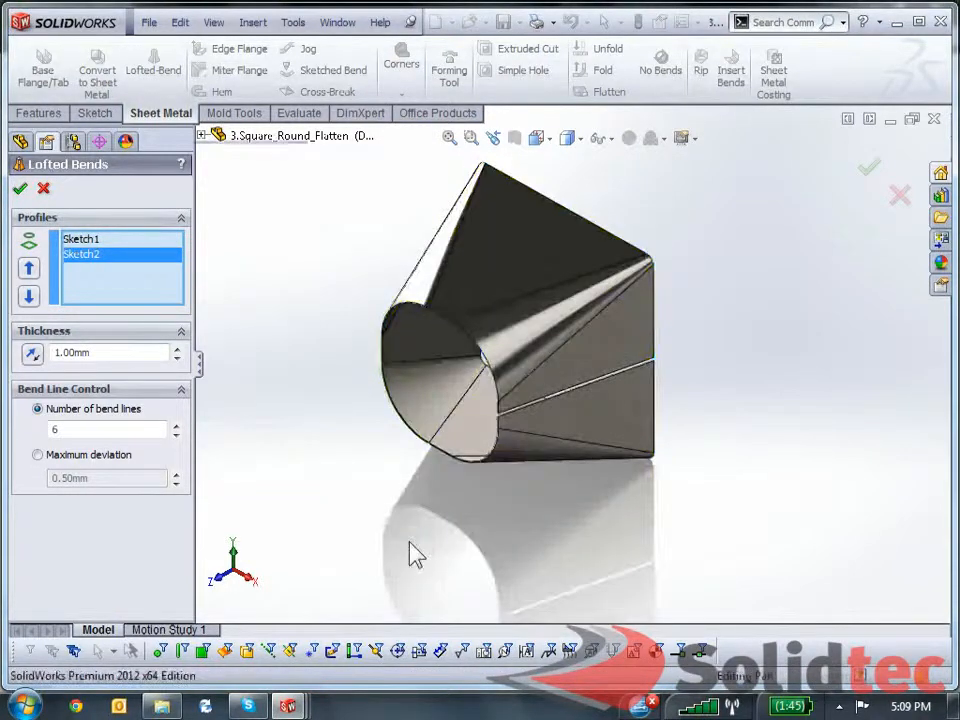
middle_drag(529, 484, 478, 565)
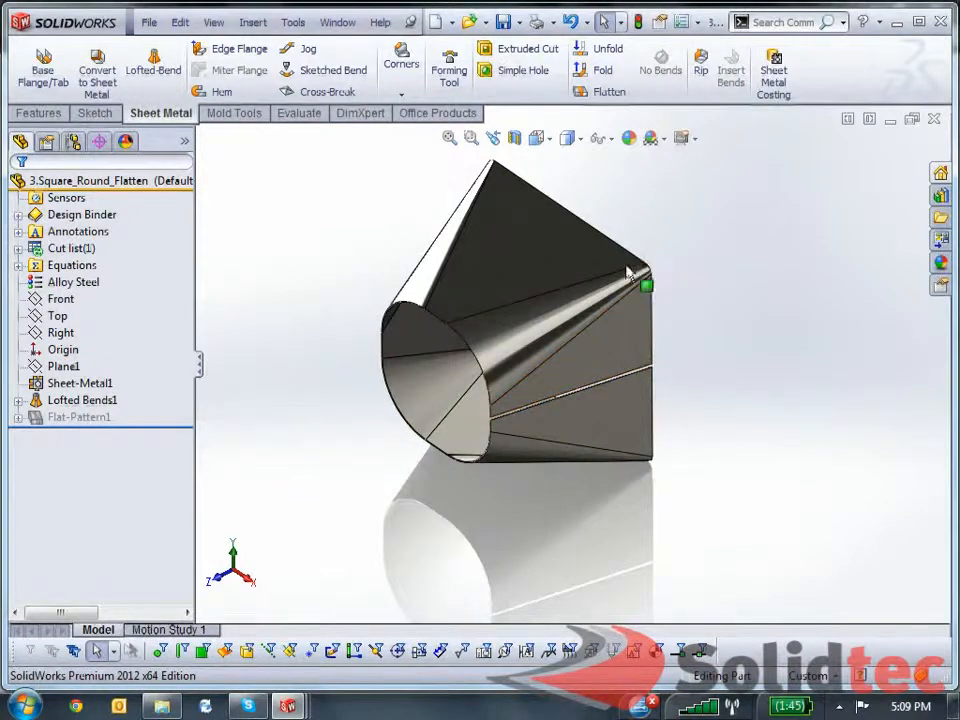
Flatten the square-to-round transition to show its flat pattern with the bend lines
click(612, 94)
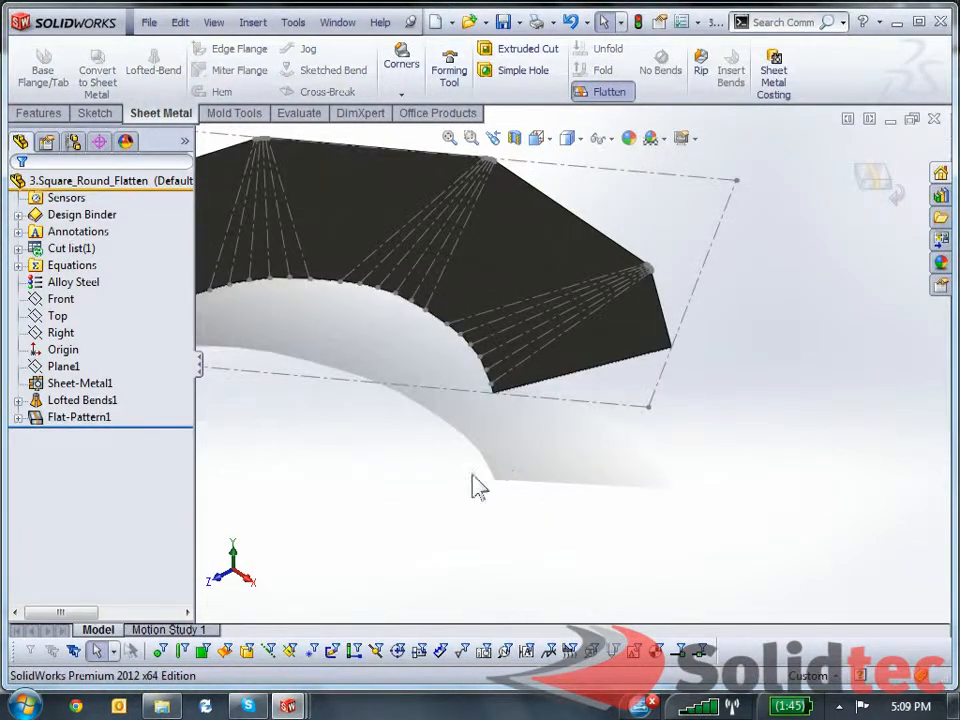
middle_drag(383, 380, 405, 366)
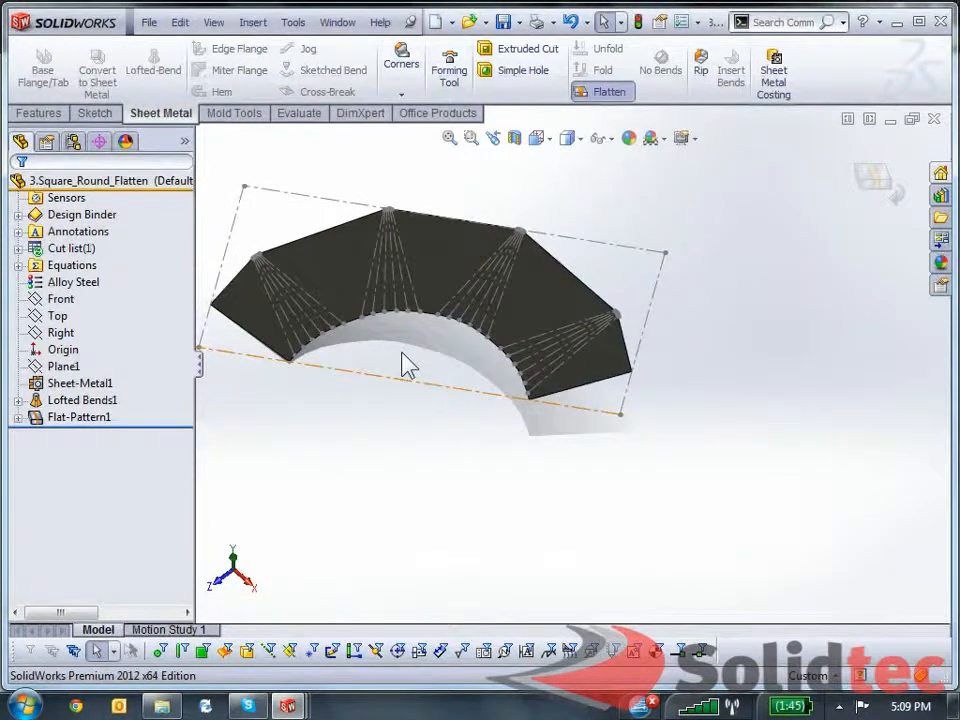
scroll(405, 366, down, 3)
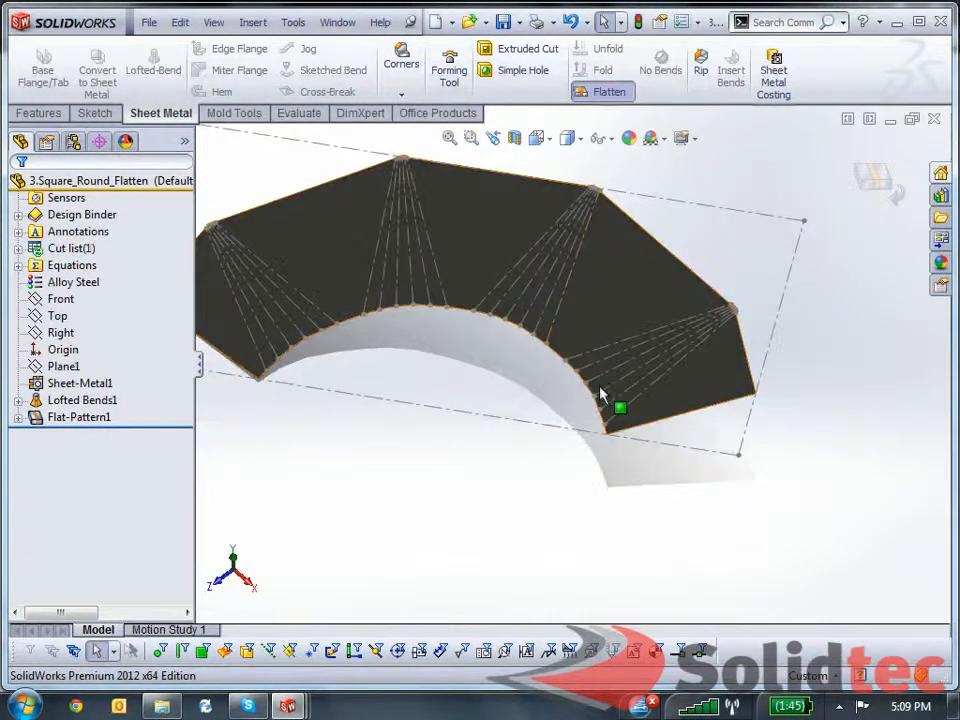
Open Design Journal.doc from the Design Binder in Microsoft Word, review the maximum deviation illustration and close the document
click(18, 214)
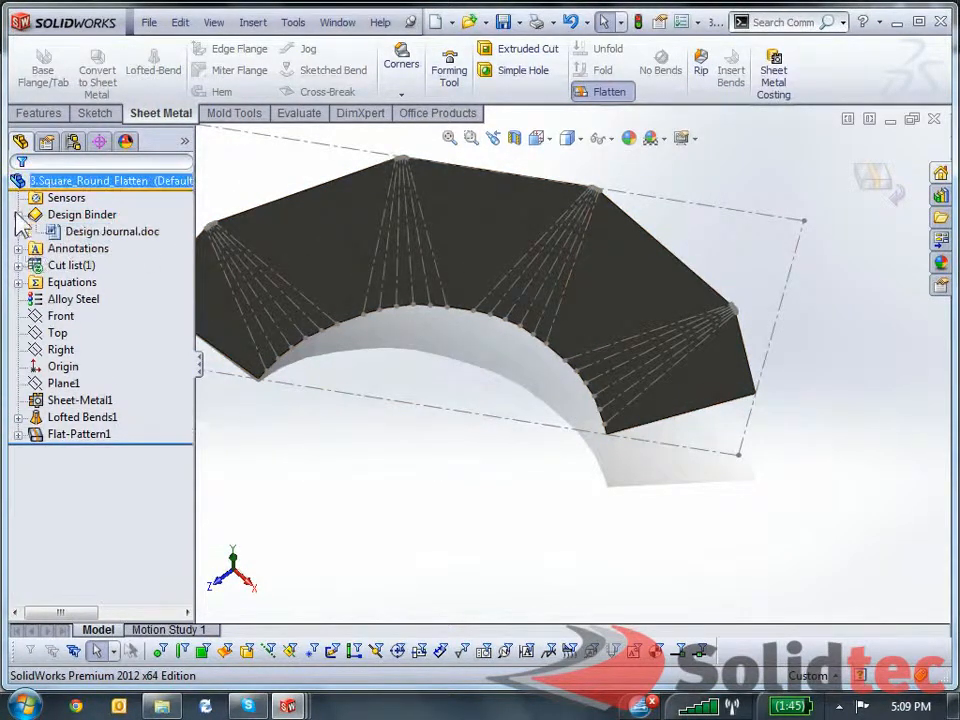
right_click(90, 232)
click(111, 240)
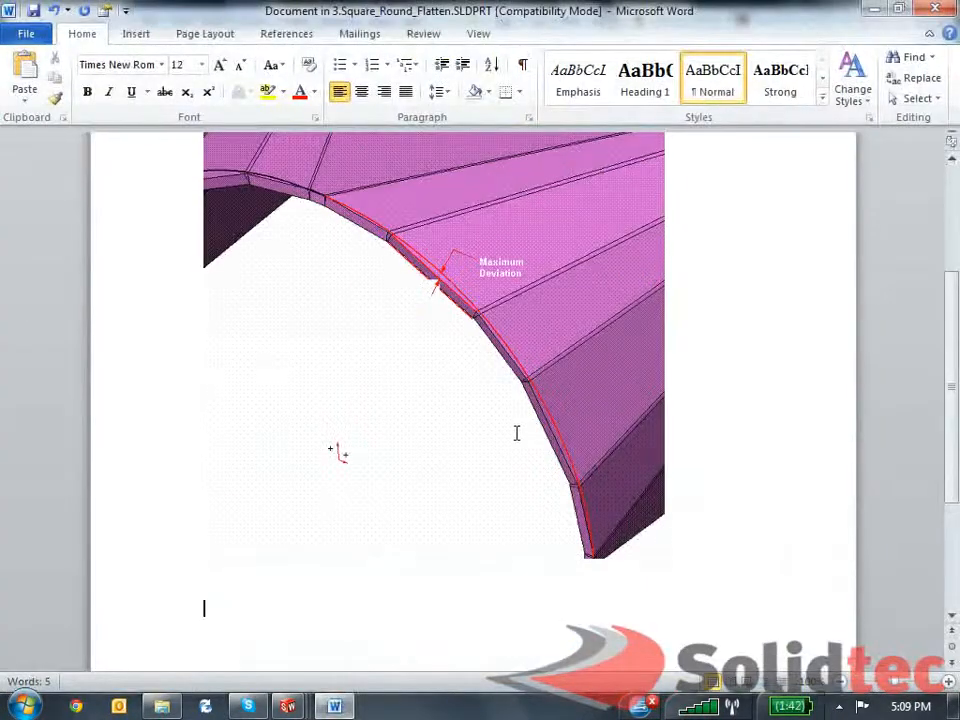
scroll(452, 418, up, 2)
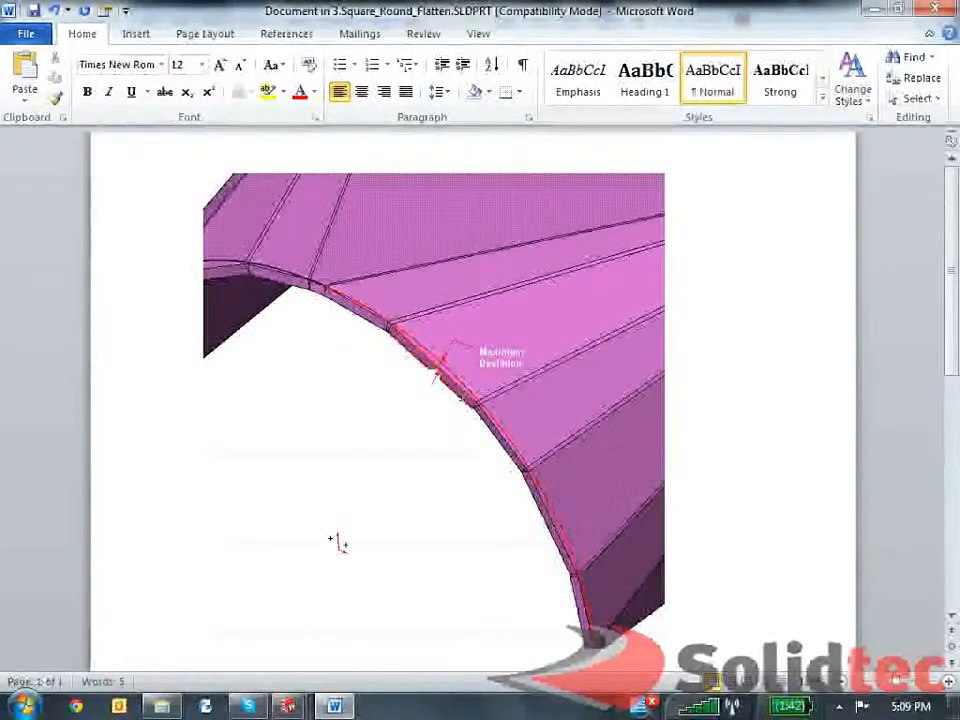
scroll(337, 543, up, 3)
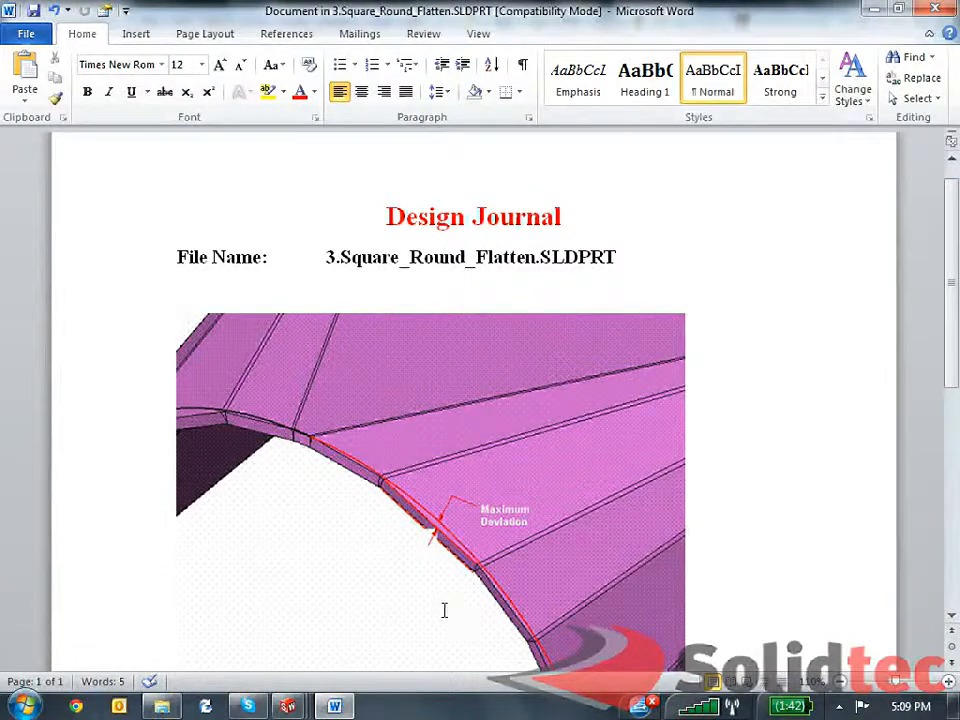
click(933, 9)
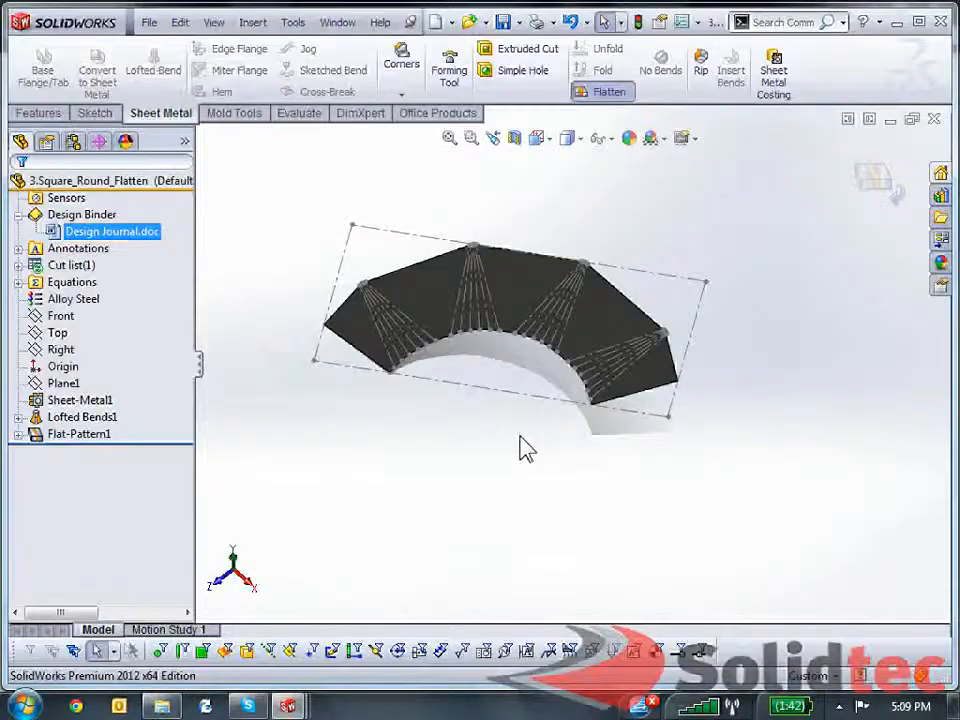
middle_drag(521, 446, 533, 404)
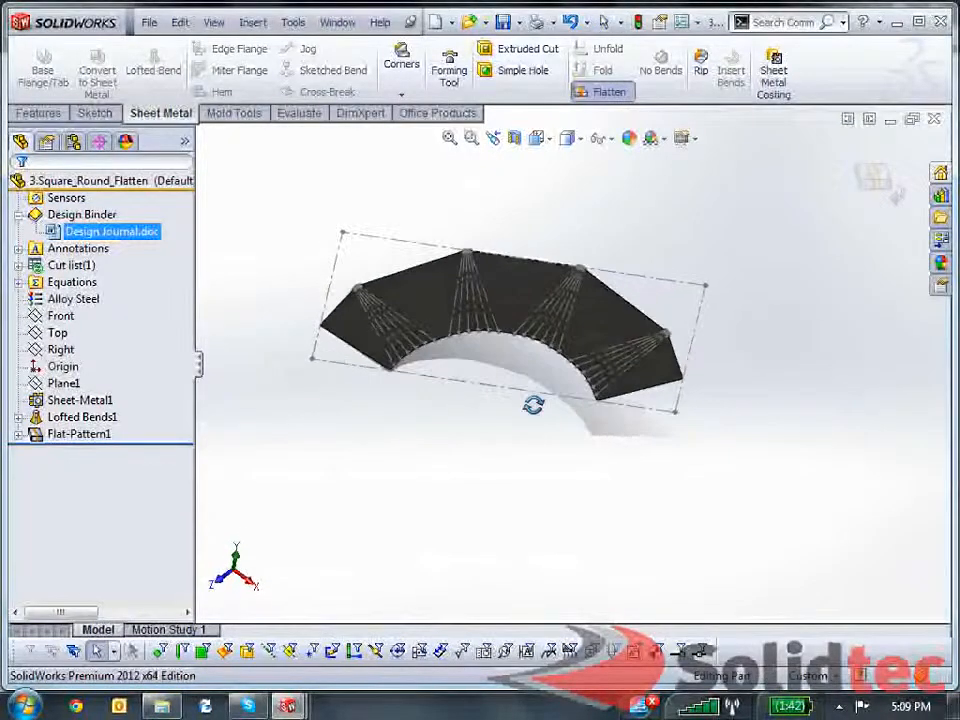
Return the square-to-round transition to its folded state and switch to the 4.Bracket part
click(880, 180)
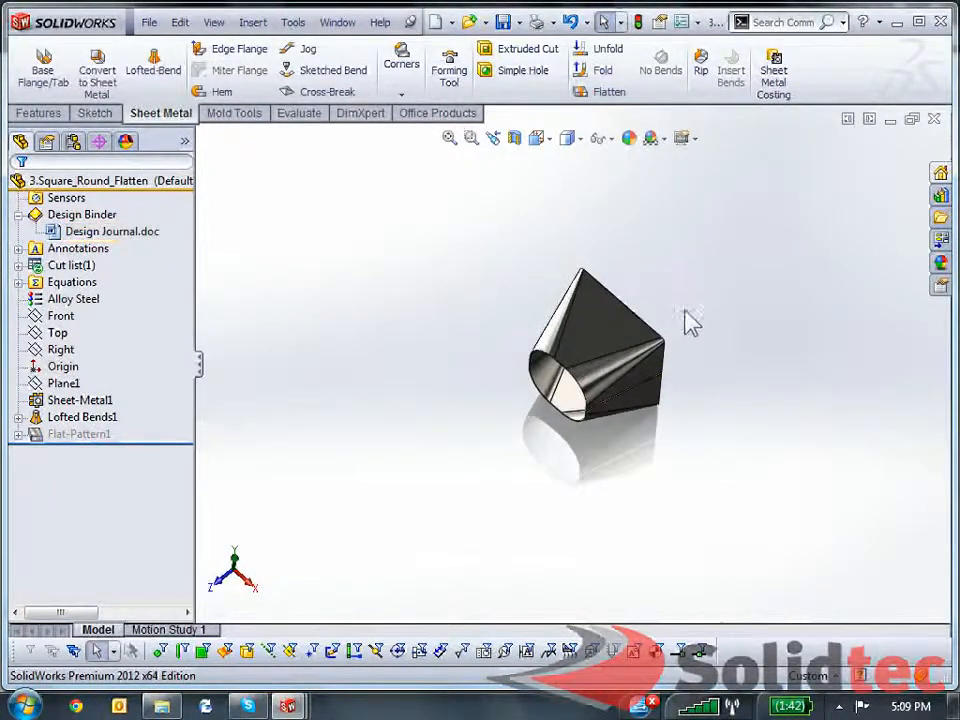
click(380, 22)
mouse_move(338, 22)
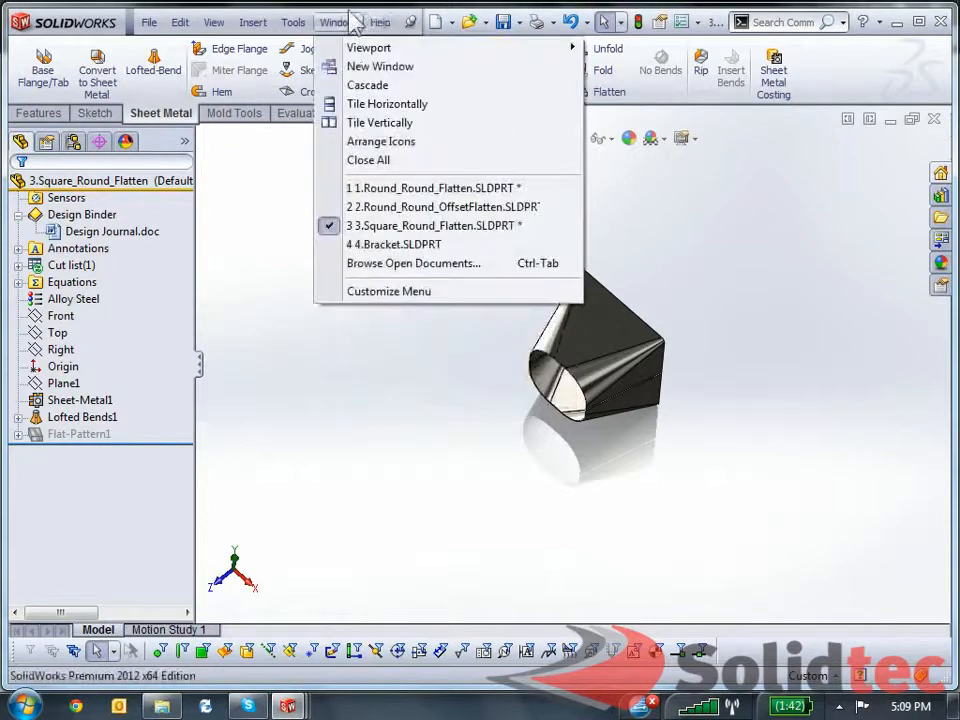
click(360, 245)
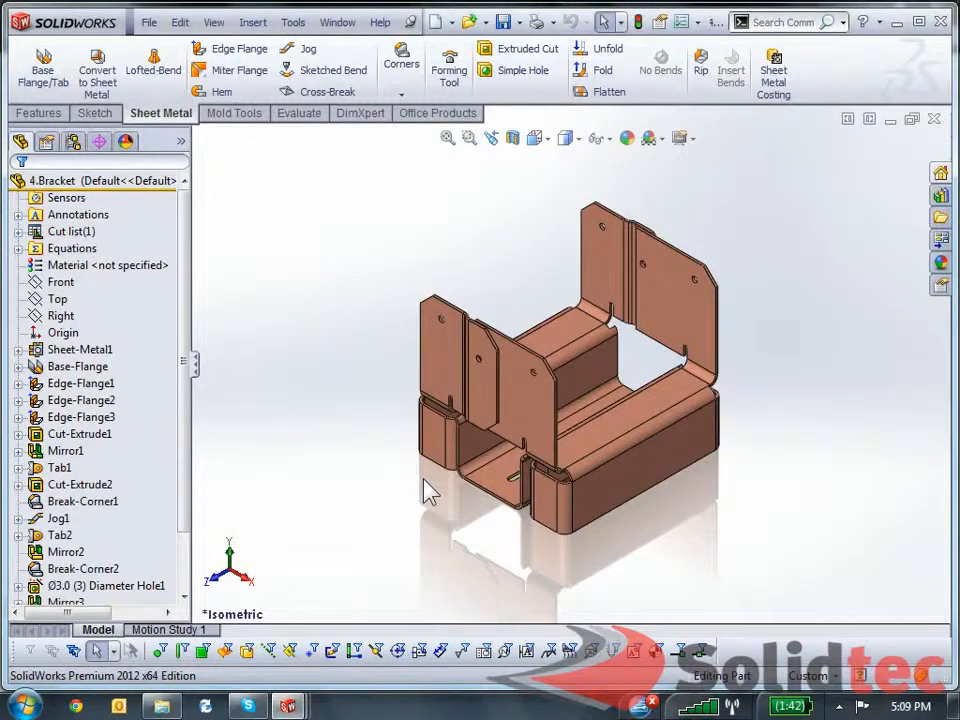
Flatten the bracket and highlight the key-hole slot<1> feature in its flat pattern
middle_drag(429, 489, 486, 526)
drag(196, 360, 197, 429)
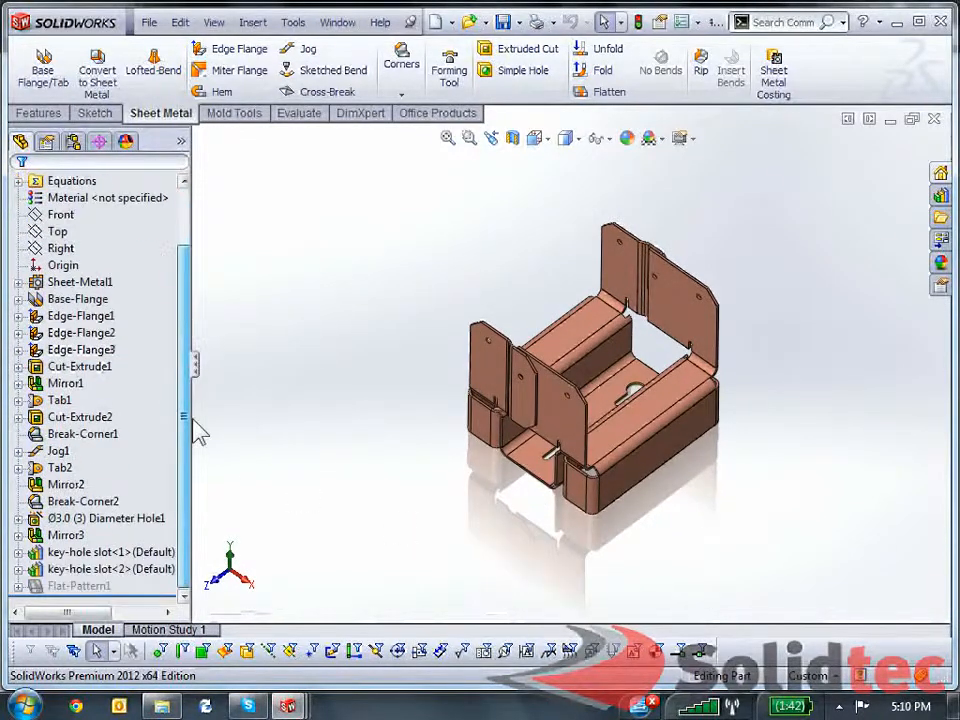
click(596, 91)
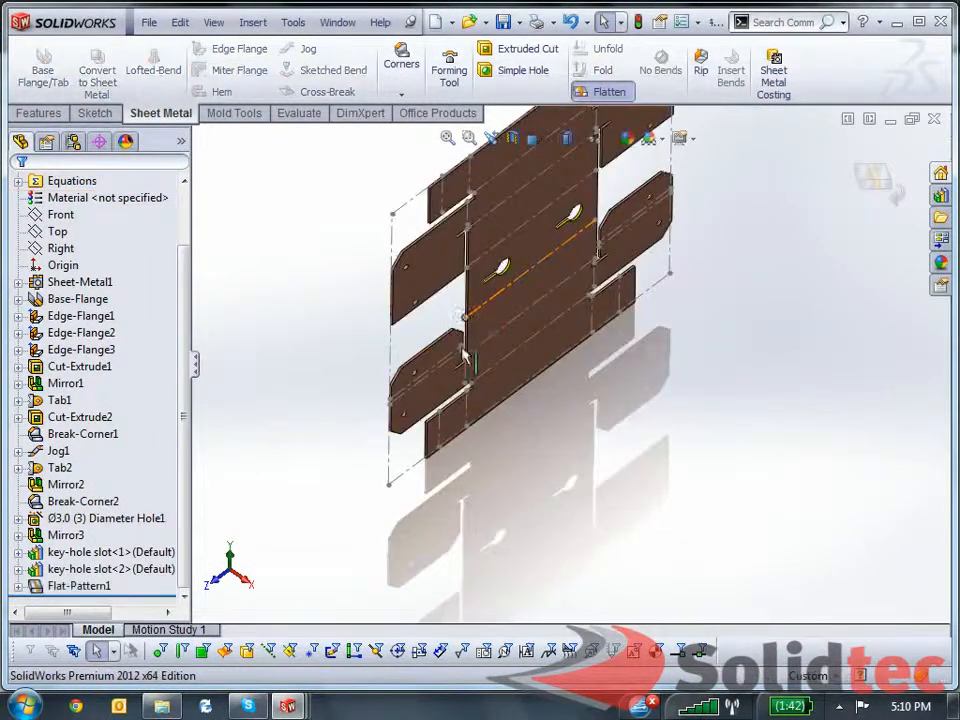
middle_drag(594, 288, 514, 272)
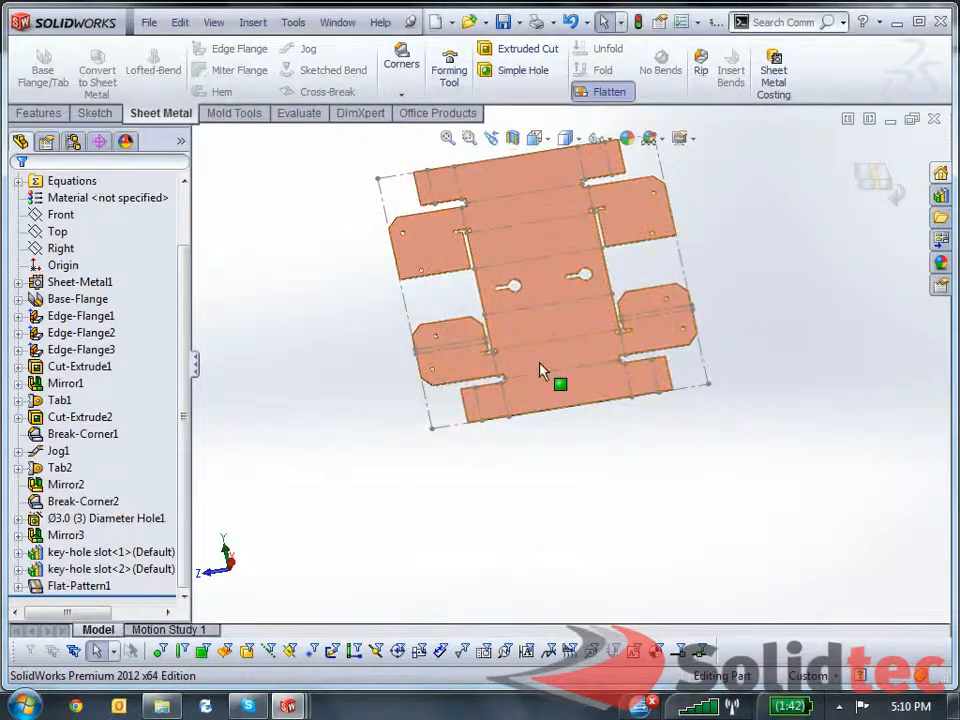
click(110, 552)
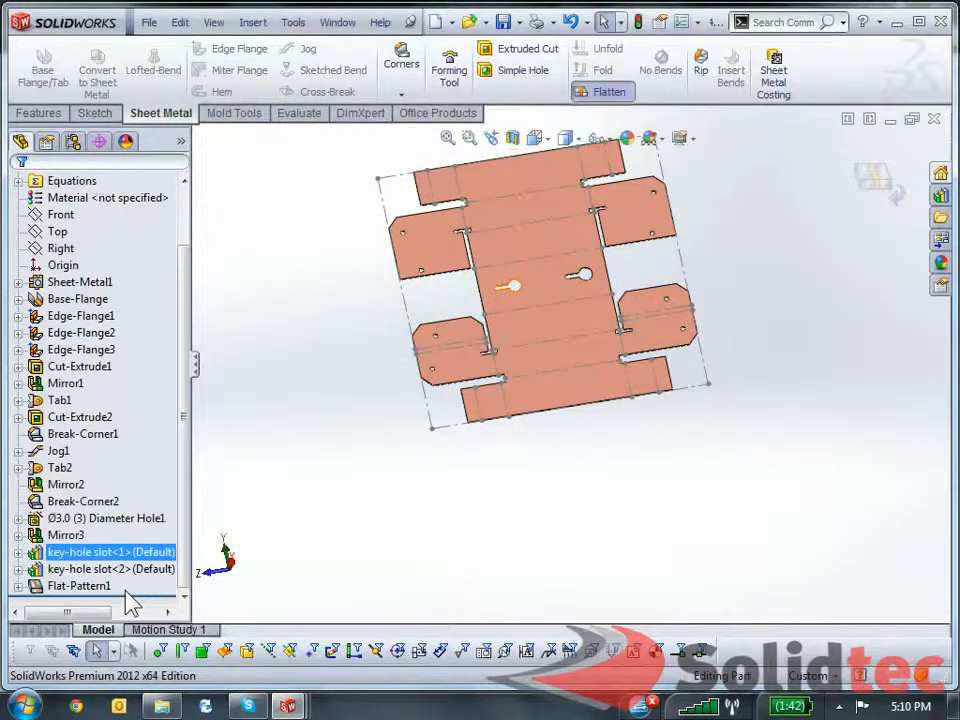
Make a drawing from the bracket part with the Drawing template and the C (ANSI) Landscape sheet format
key(ctrl+n)
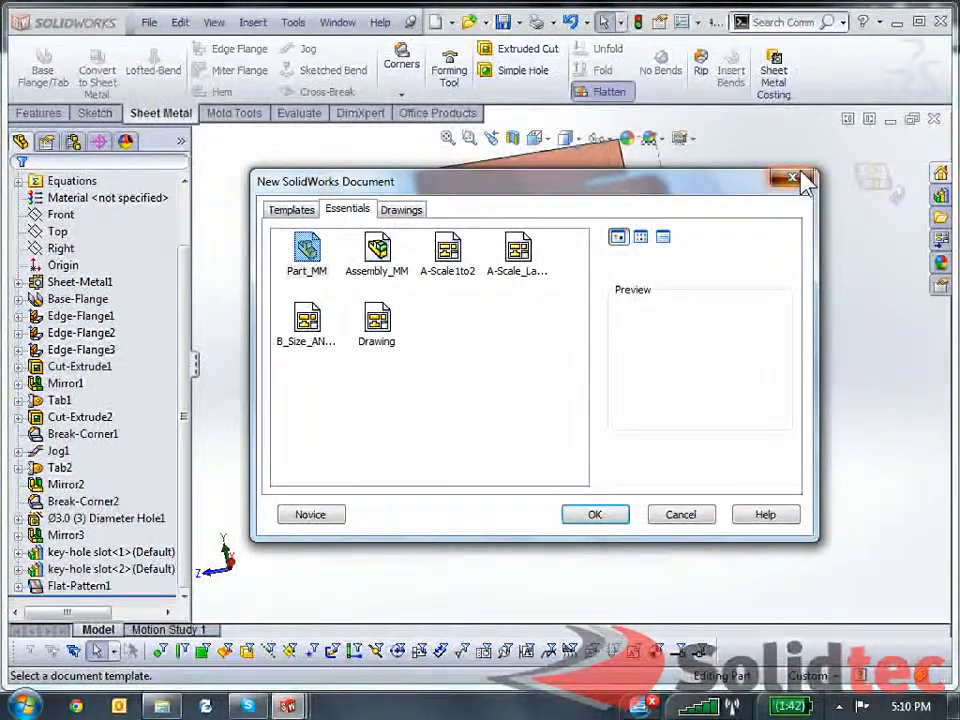
click(797, 180)
click(149, 22)
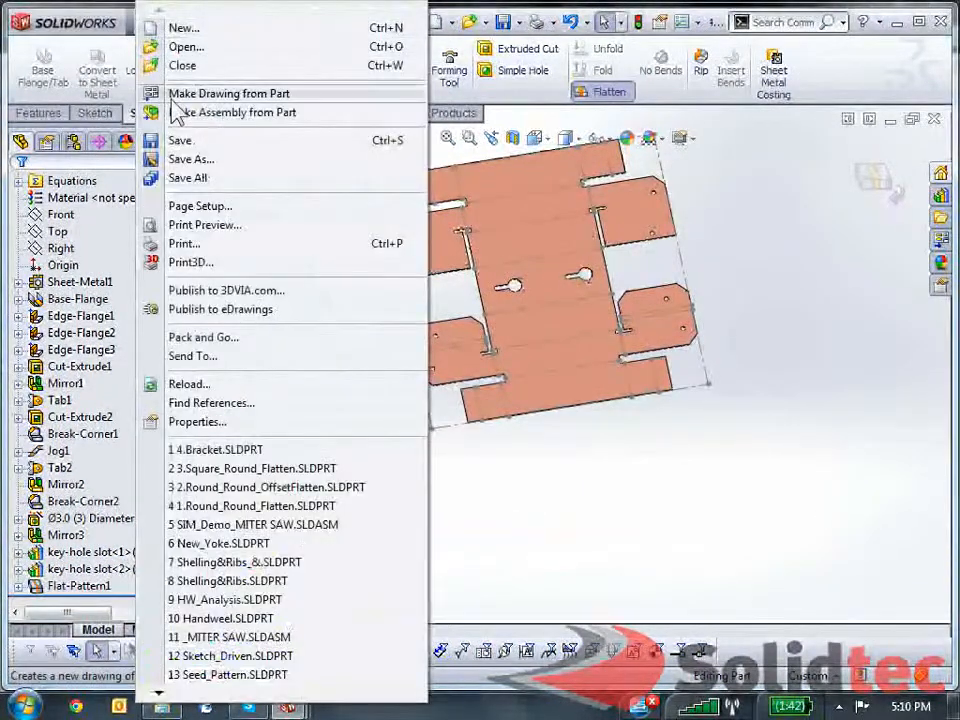
click(174, 96)
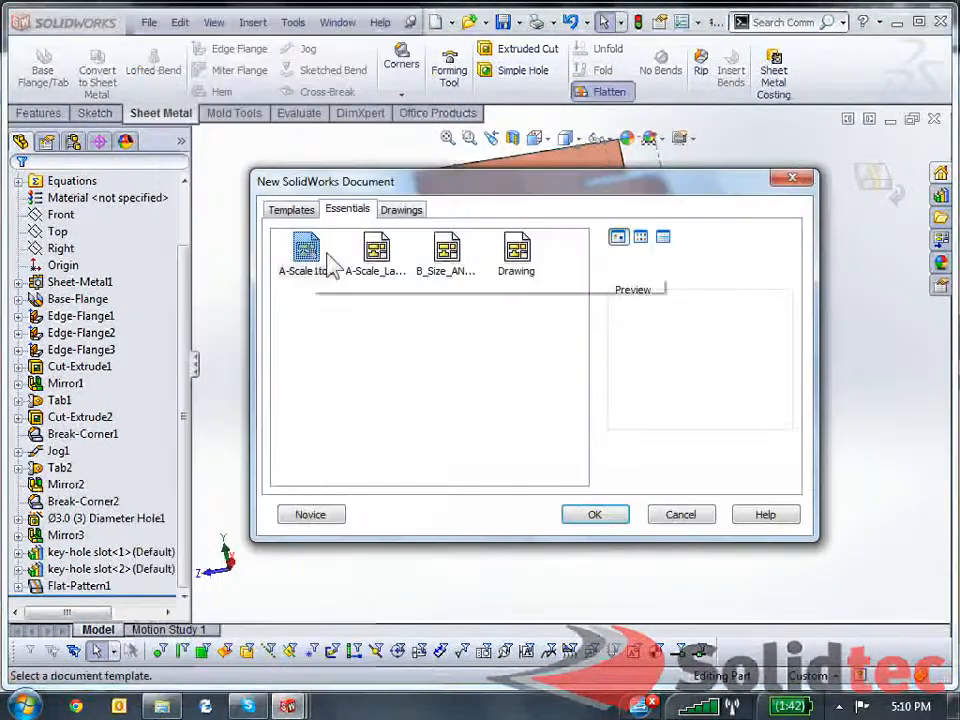
click(516, 250)
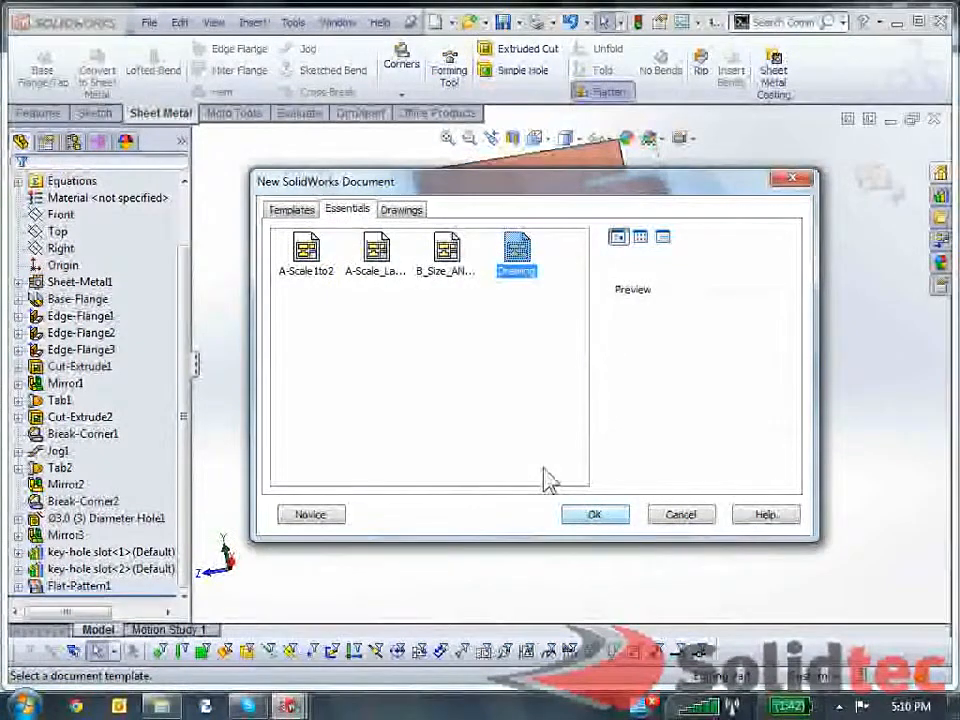
key(Return)
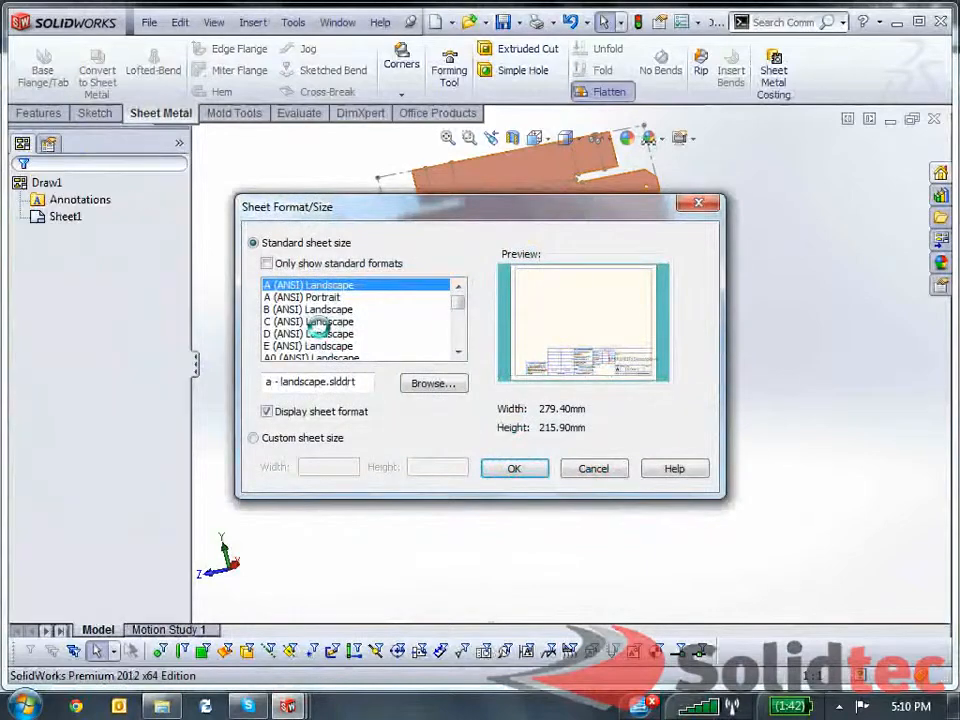
click(516, 467)
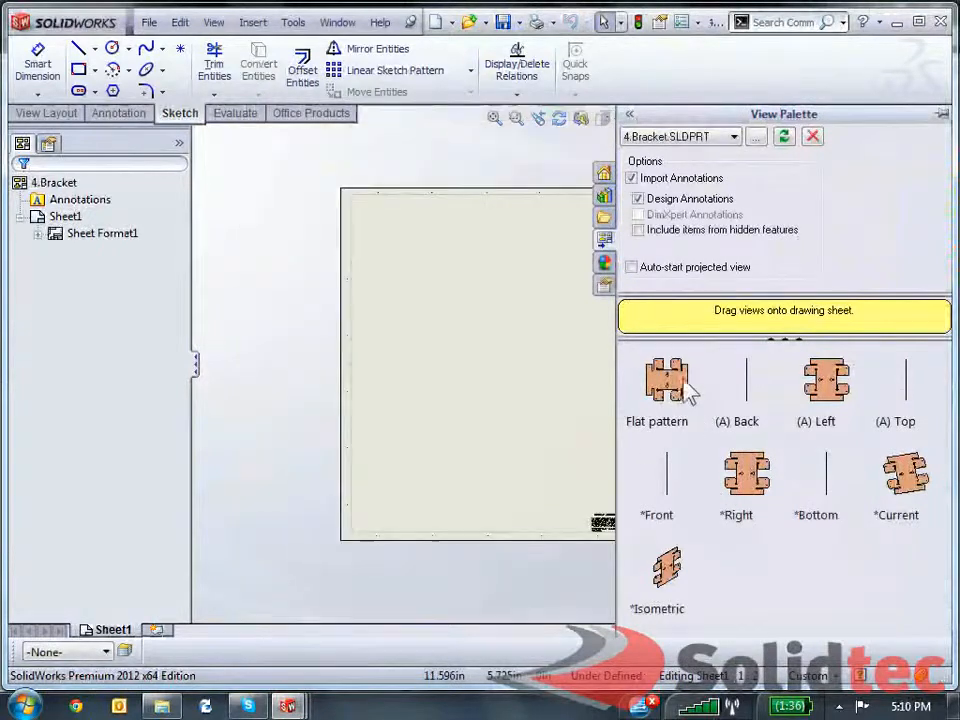
Place the bracket's flat pattern view in the upper-left area of the sheet and set its custom scale to 1:1
drag(665, 381, 421, 287)
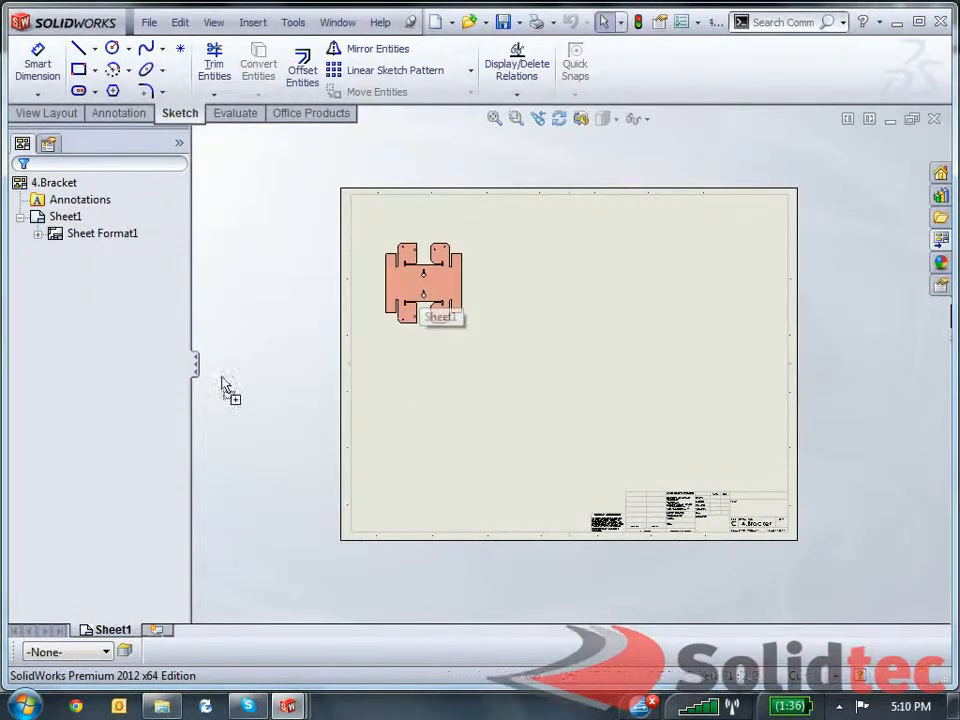
mouse_move(175, 415)
mouse_down()
mouse_move(186, 418)
mouse_move(189, 525)
mouse_move(113, 515)
mouse_up()
click(146, 515)
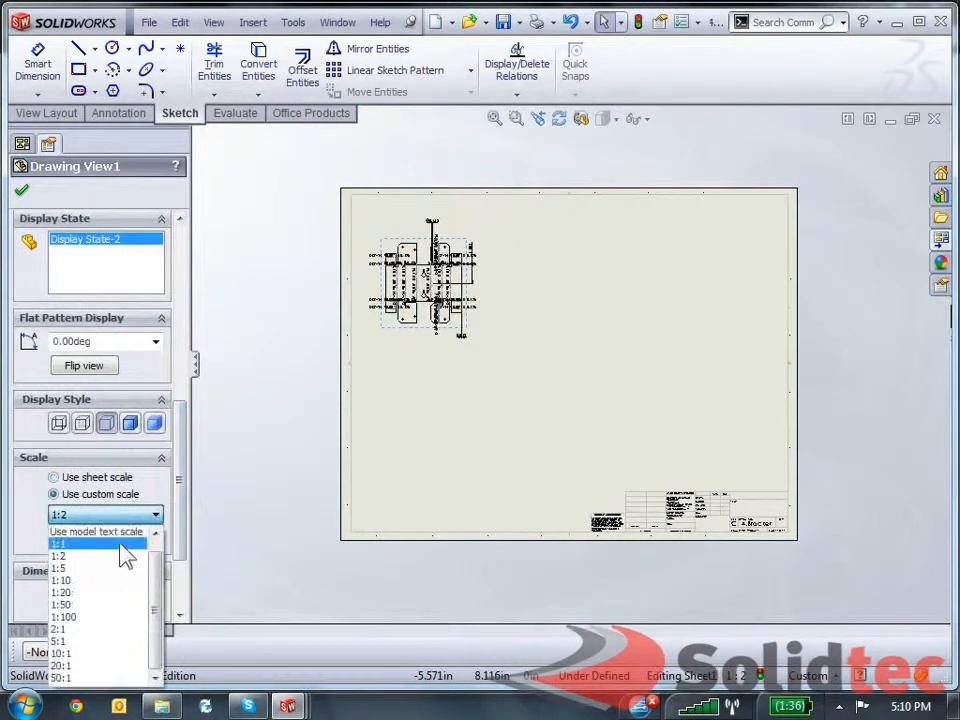
click(113, 544)
scroll(495, 370, up, 5)
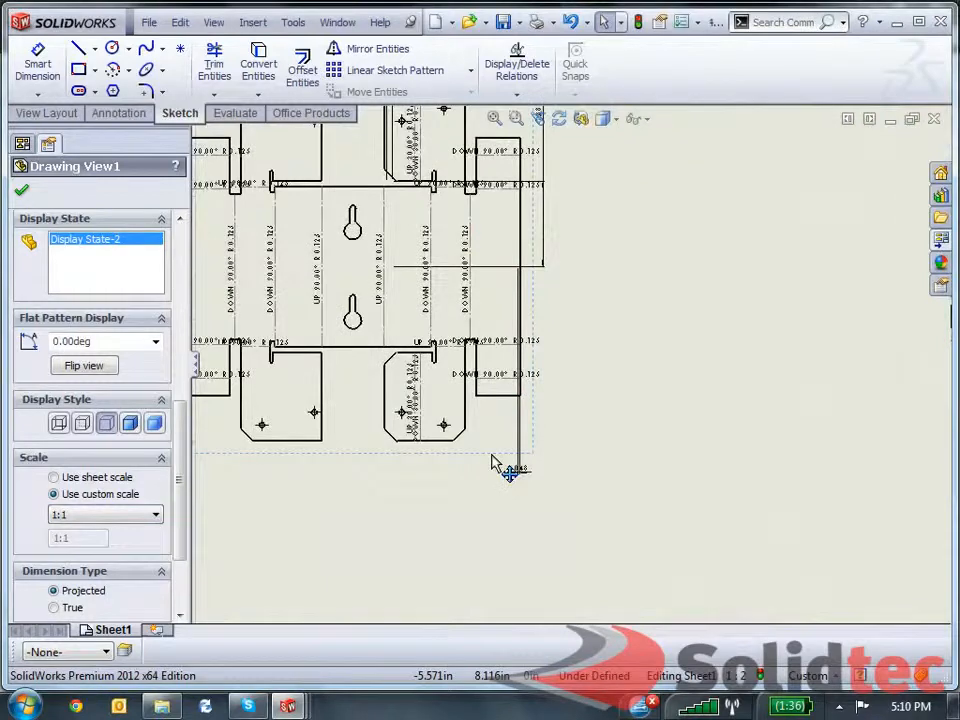
scroll(518, 293, down, 5)
scroll(514, 354, up, 3)
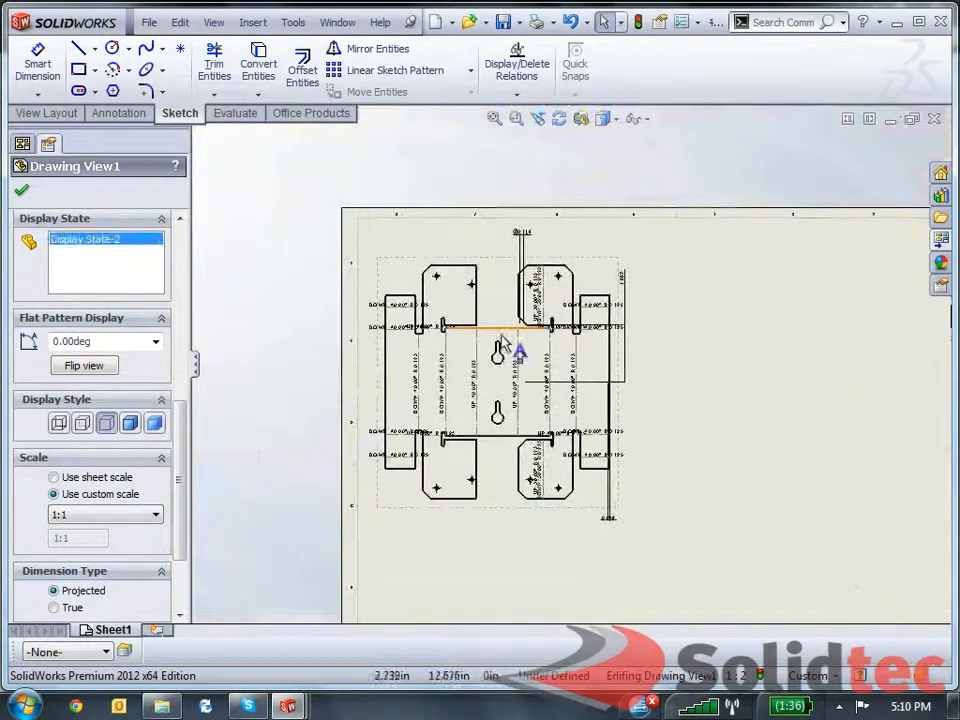
Turn off the sheet metal bend notes in the flat pattern view's properties
right_click(550, 578)
click(568, 537)
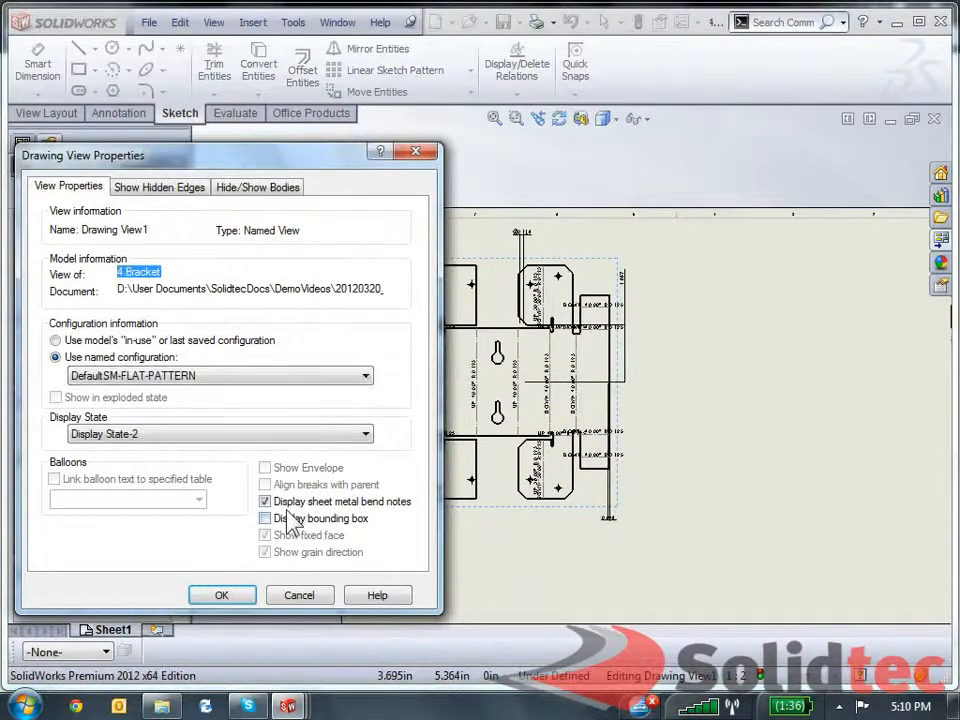
click(265, 501)
click(214, 594)
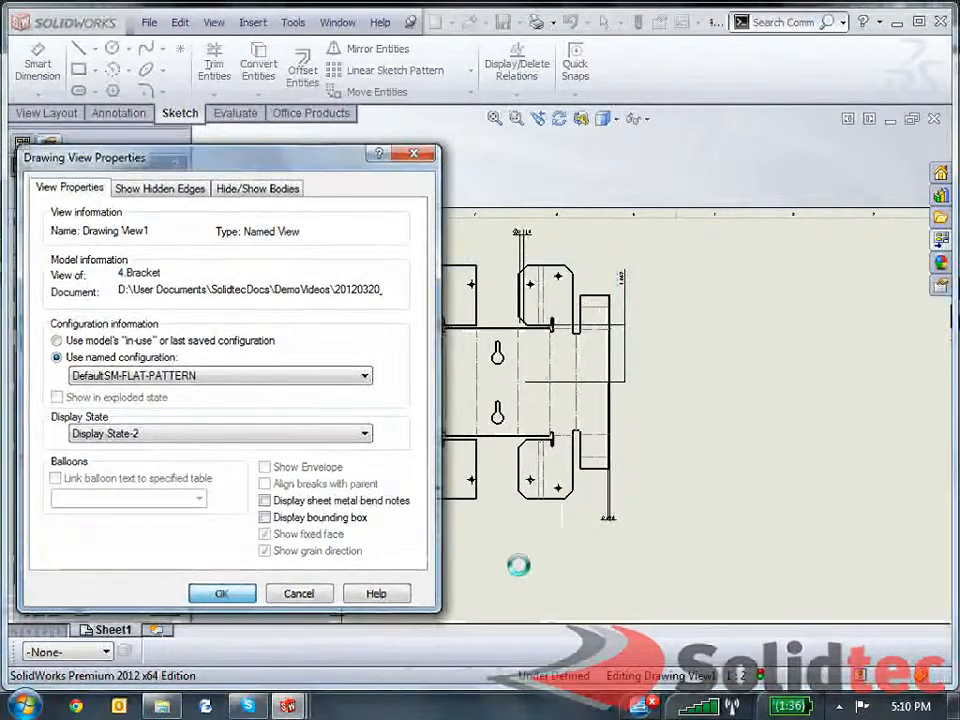
Delete the imported thickness, hole diameter and 1.887 dimensions from the flat pattern view
scroll(630, 540, down, 2)
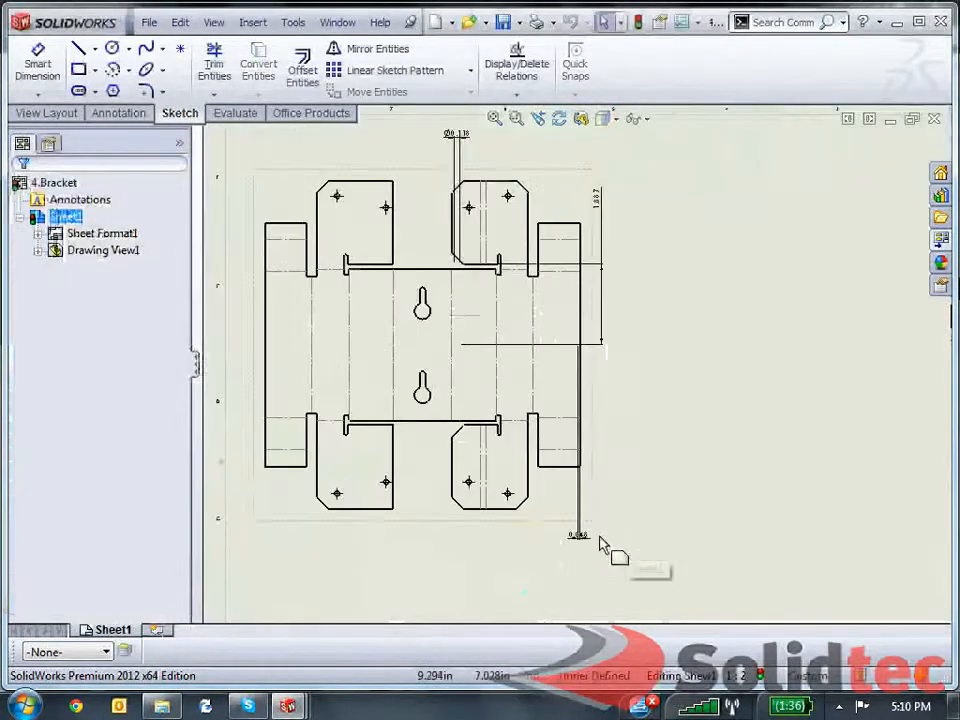
click(579, 538)
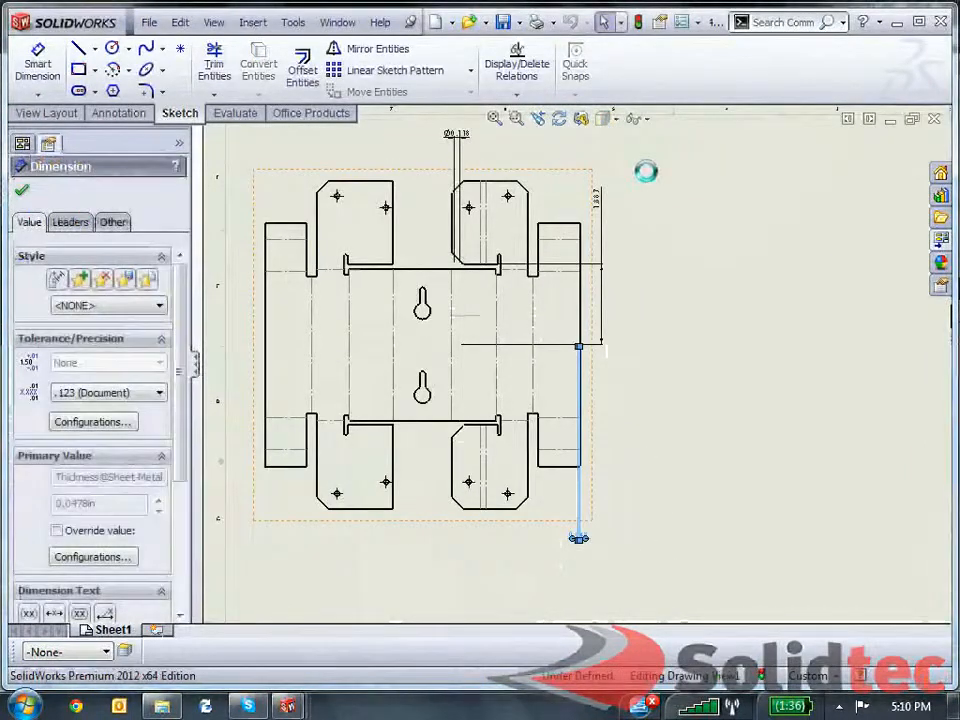
key(Delete)
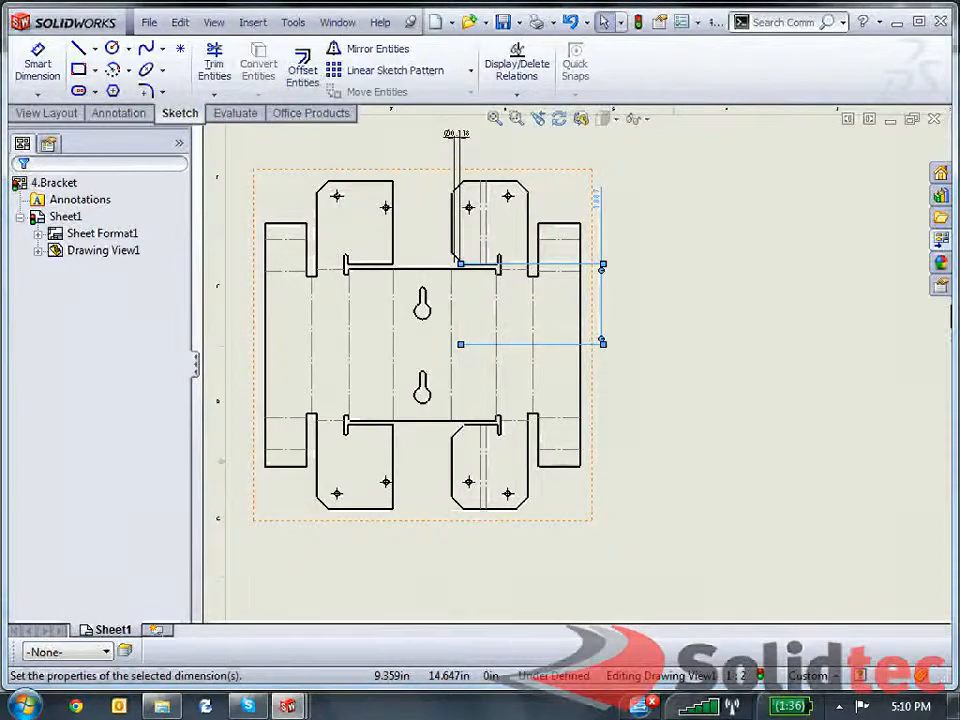
key(Delete)
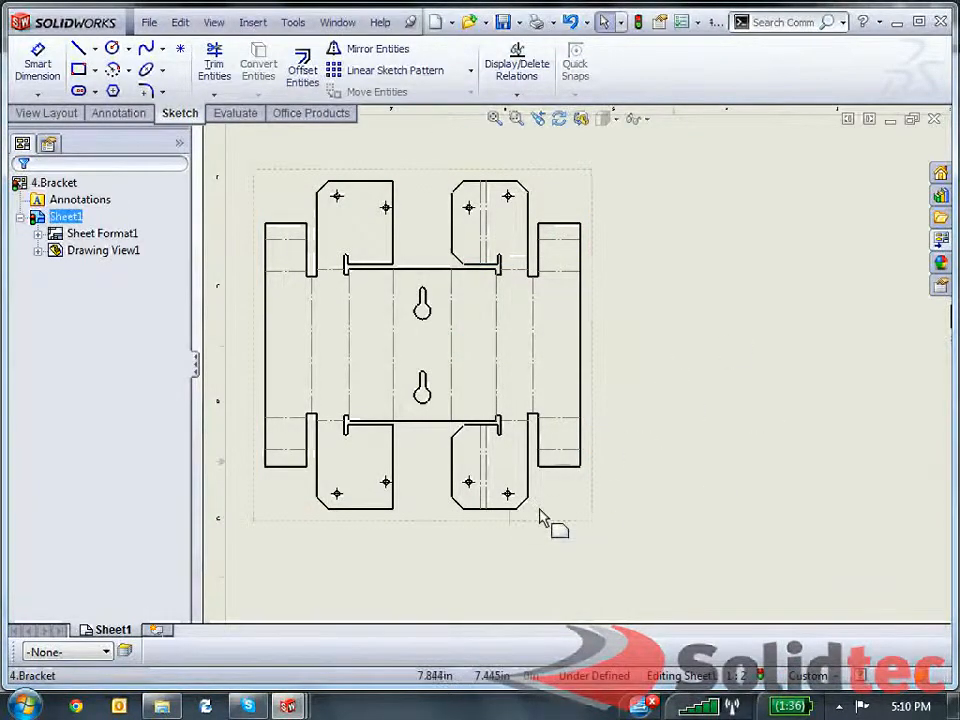
Display the bounding box around the flat pattern view through its drawing view properties
click(429, 521)
right_click(429, 521)
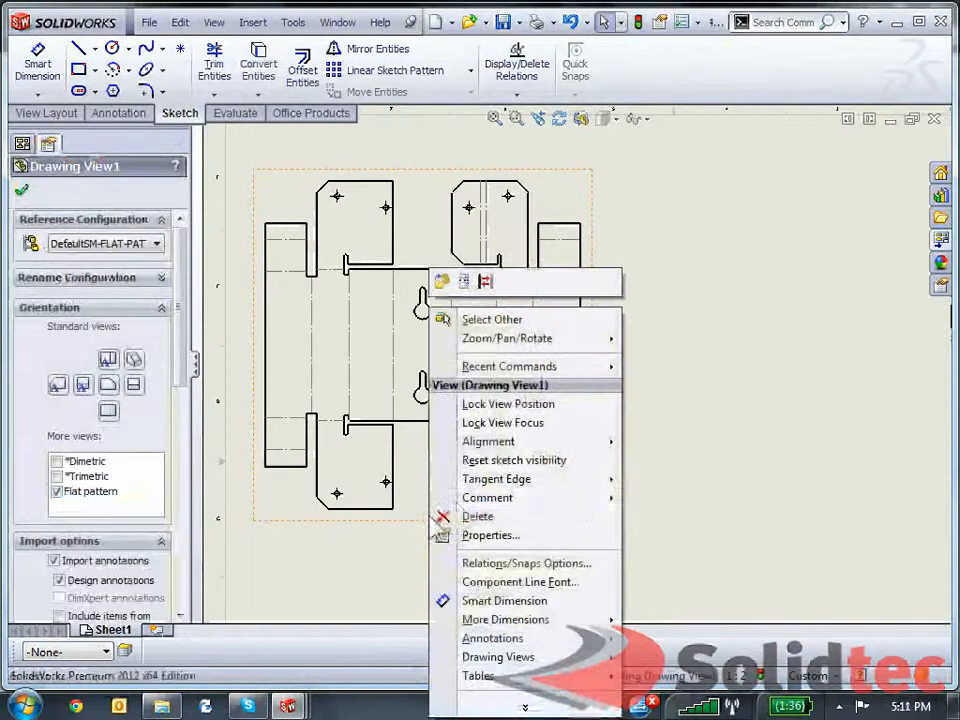
click(482, 537)
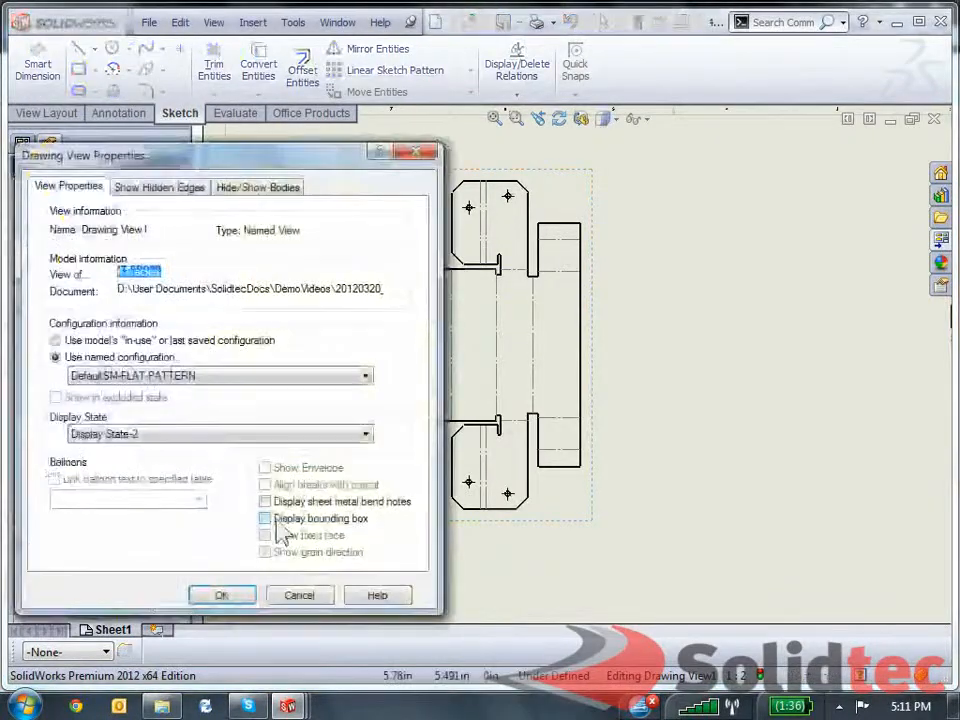
click(276, 519)
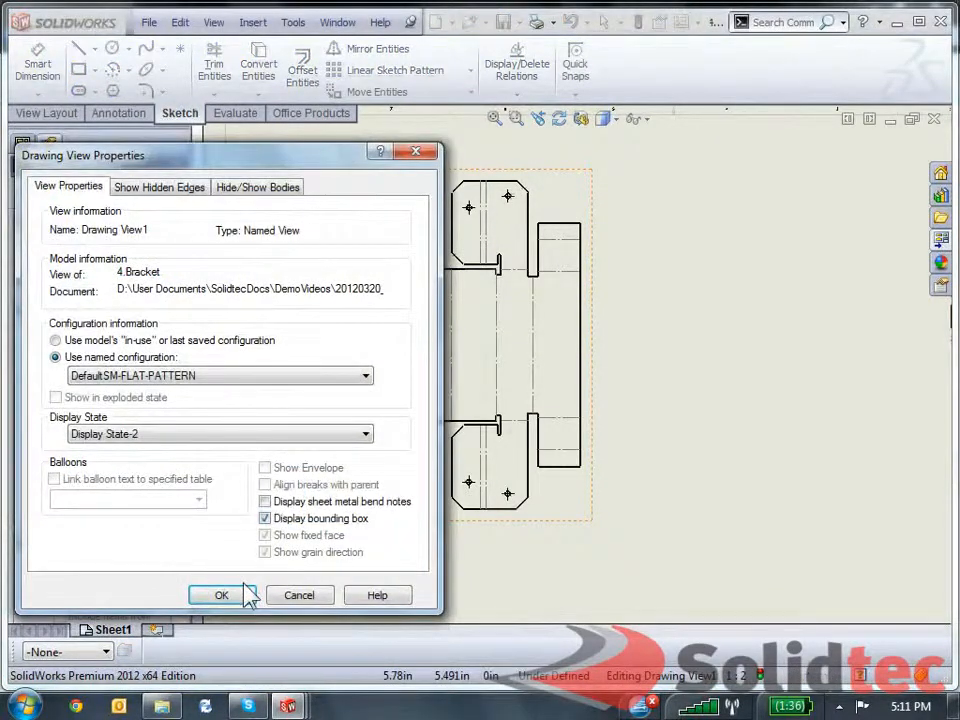
click(222, 595)
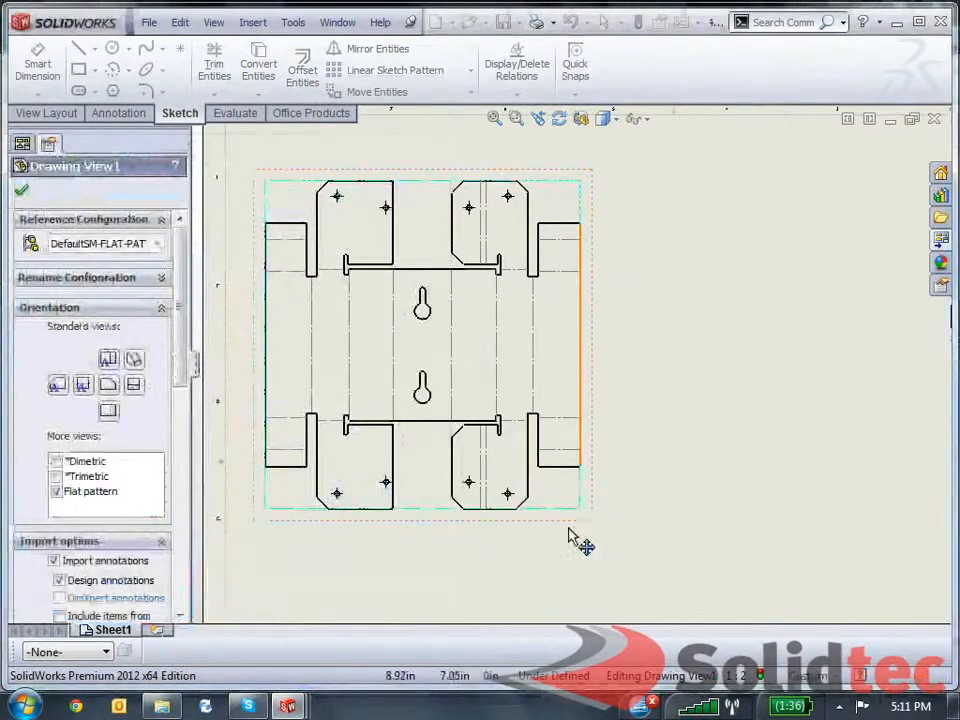
Insert a bend table from the bendtable-standard template with A, B, C tags, placed to the right of the flat pattern view
scroll(696, 510, down, 4)
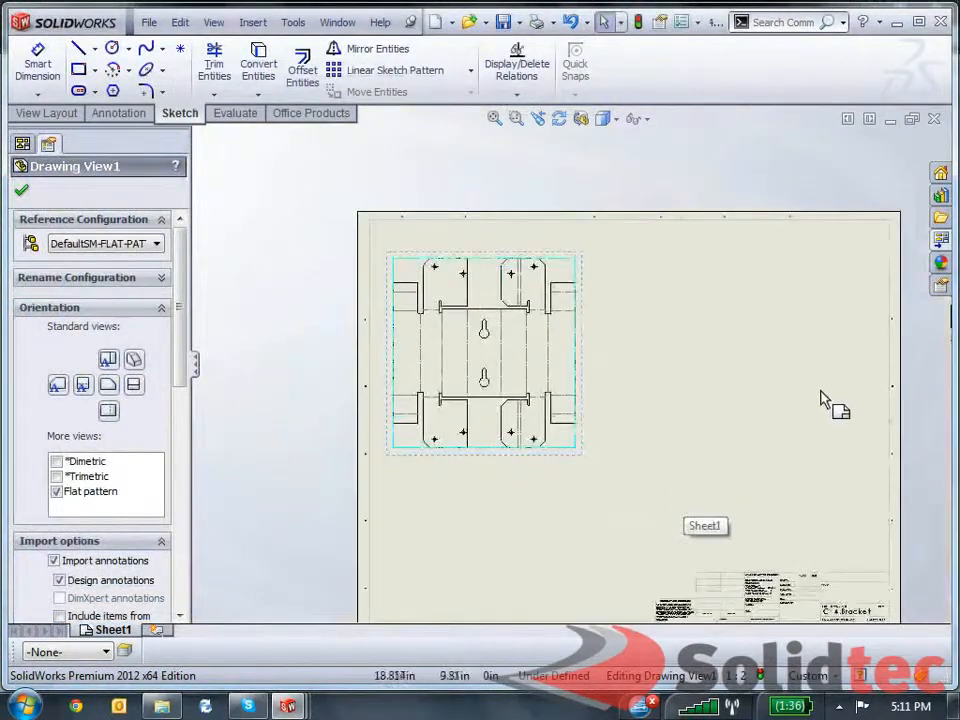
scroll(735, 407, up, 1)
click(255, 22)
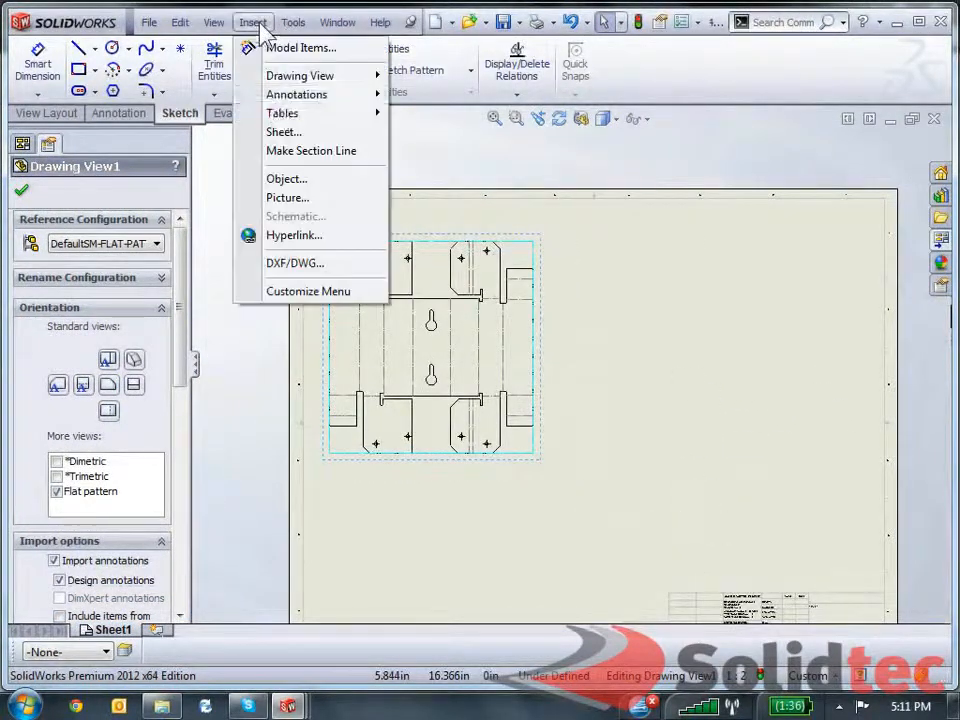
mouse_move(284, 118)
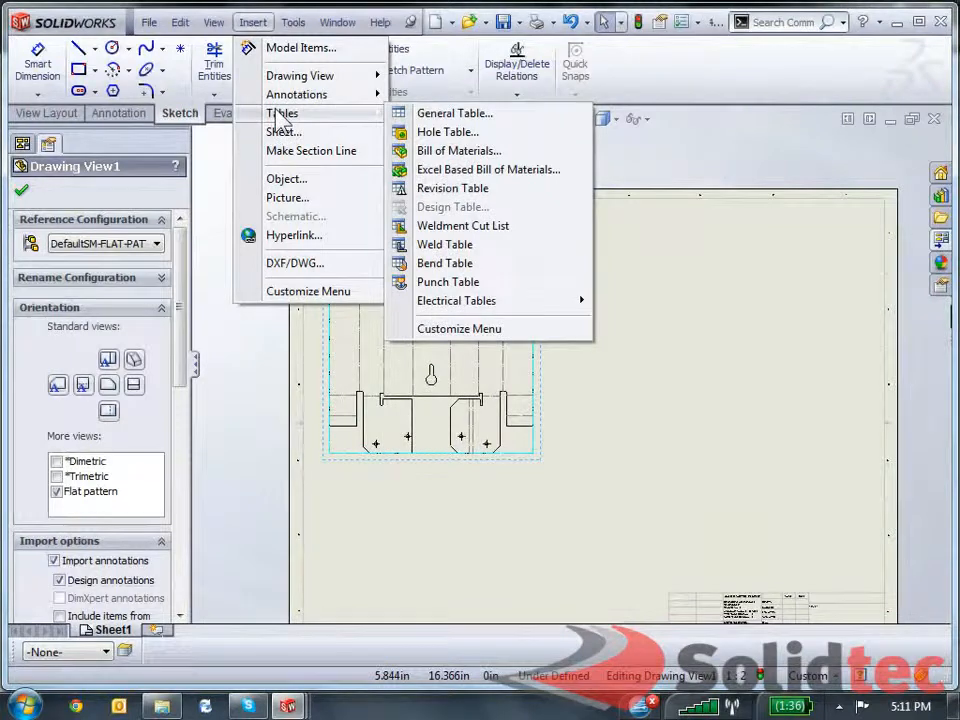
click(445, 263)
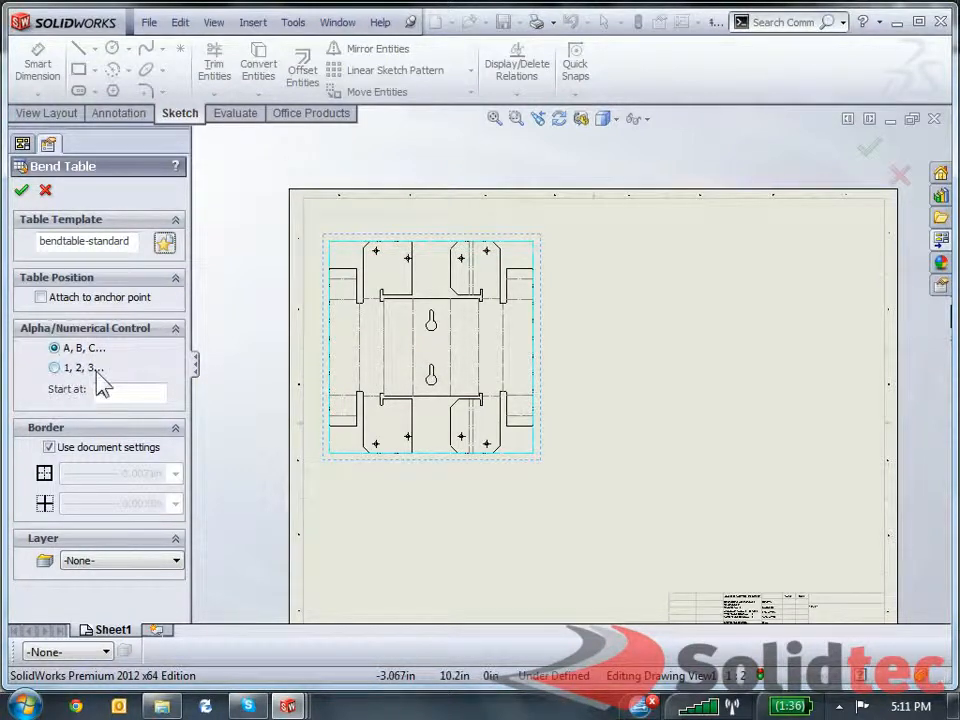
click(21, 190)
click(617, 267)
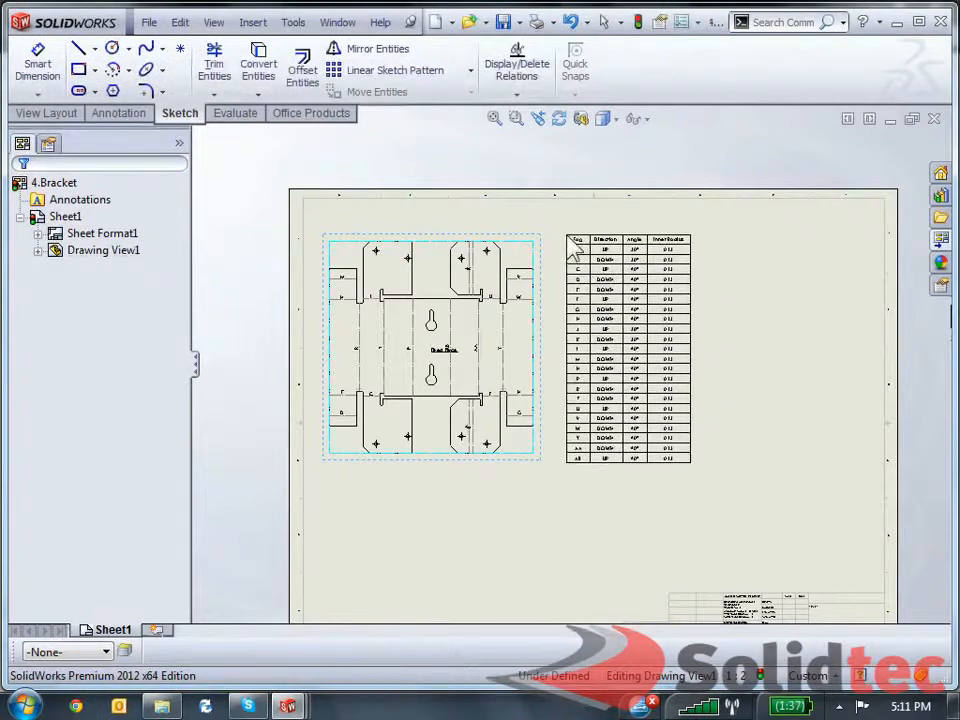
Examine the bend tags on the flat pattern against the direction, angle and inner radius rows of the bend table
scroll(577, 318, down, 2)
scroll(577, 318, down, 3)
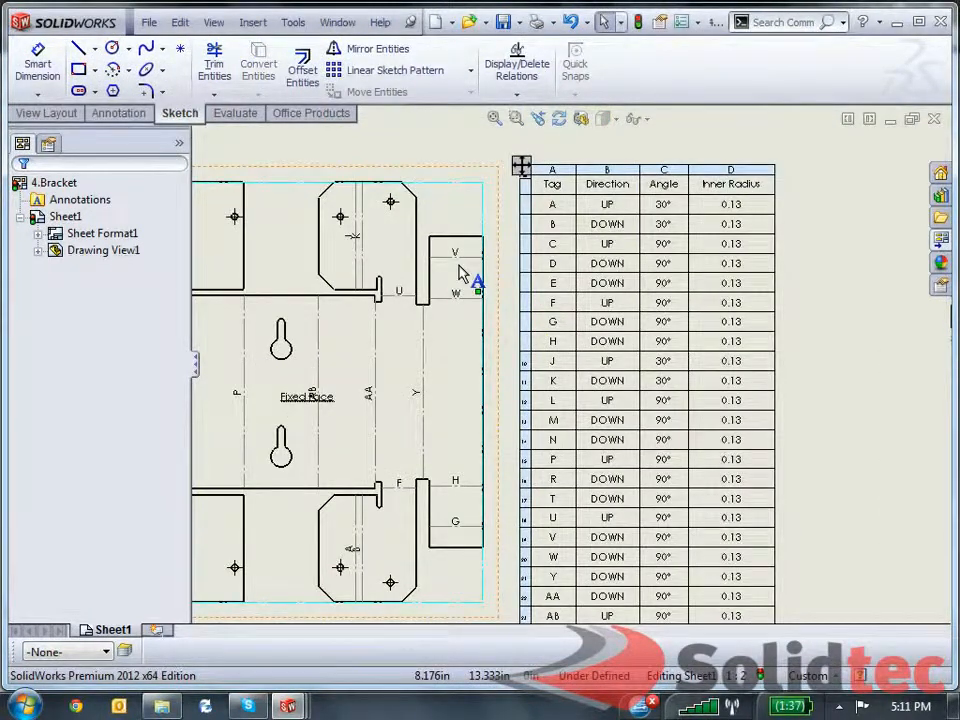
key(Escape)
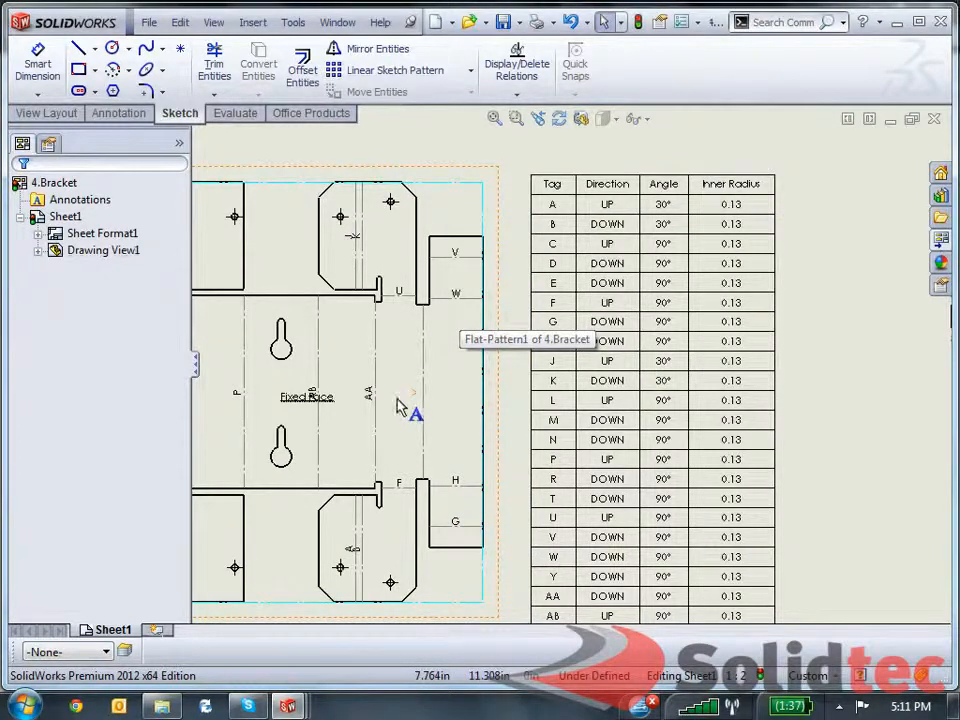
scroll(381, 418, up, 3)
scroll(260, 298, down, 2)
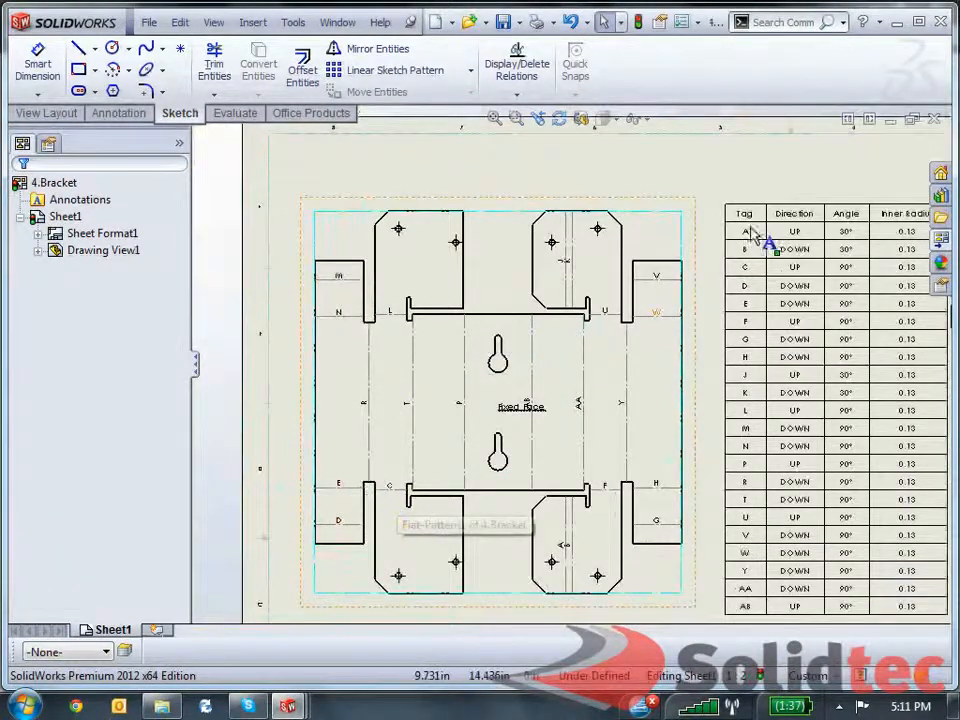
click(757, 279)
scroll(757, 279, down, 3)
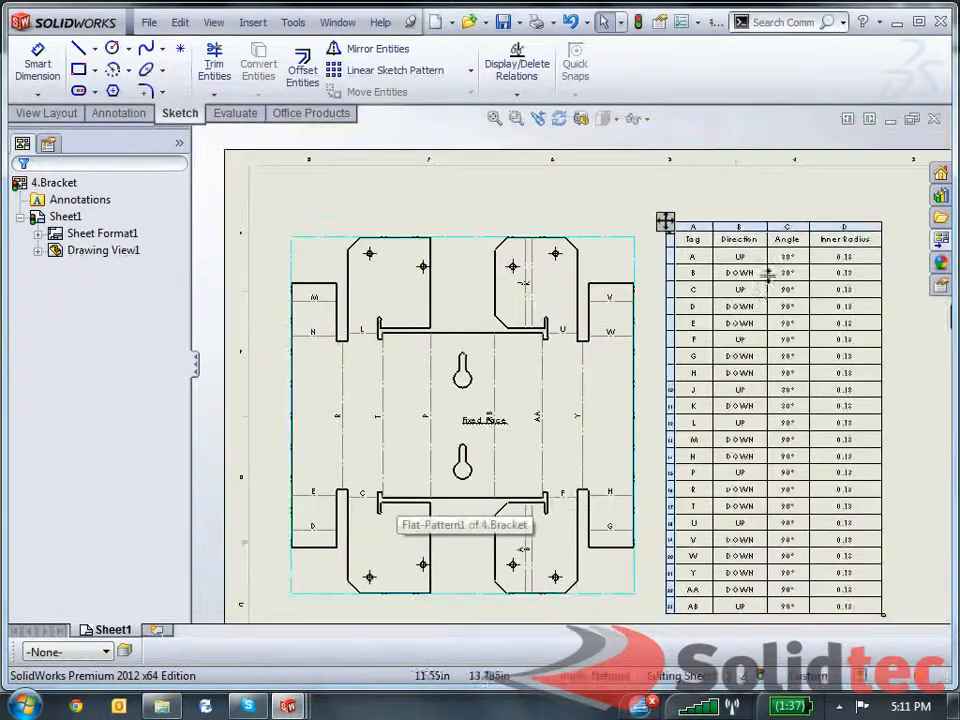